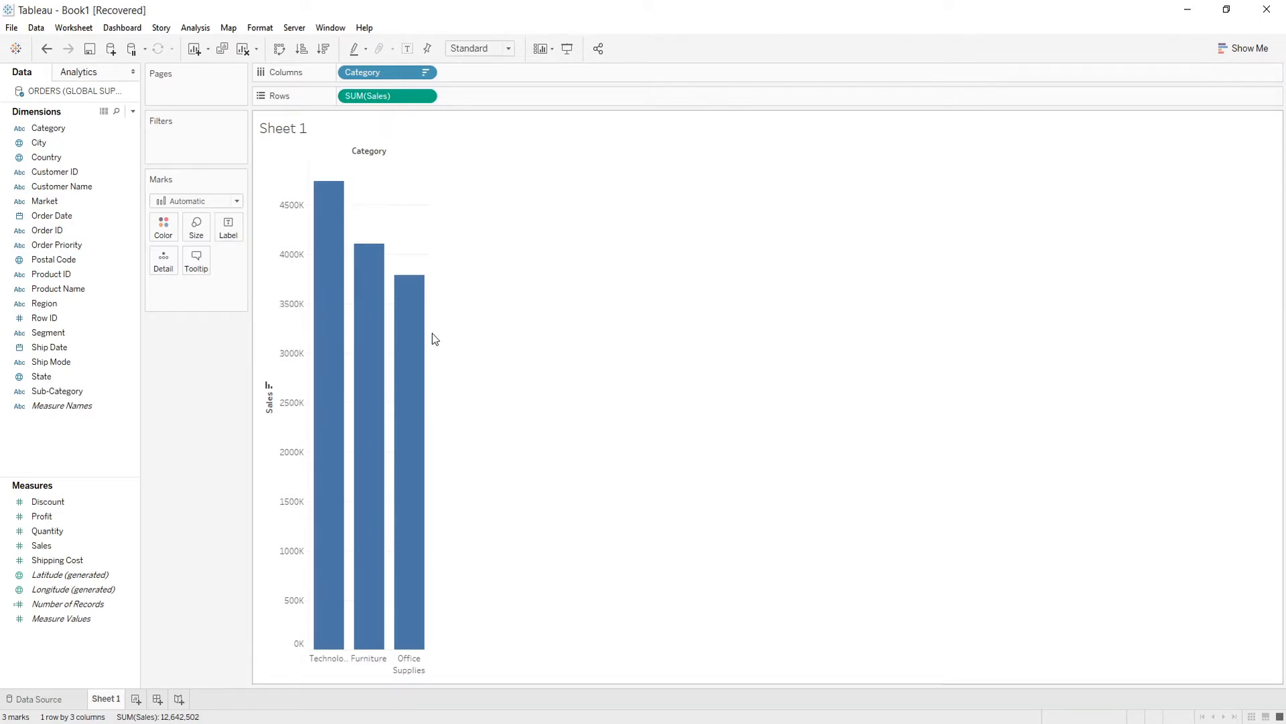
- Color the bars of the sales chart by the Category dimension
{"action": "mouse_move", "coordinate": [331, 324]}
{"action": "mouse_move", "coordinate": [340, 346]}
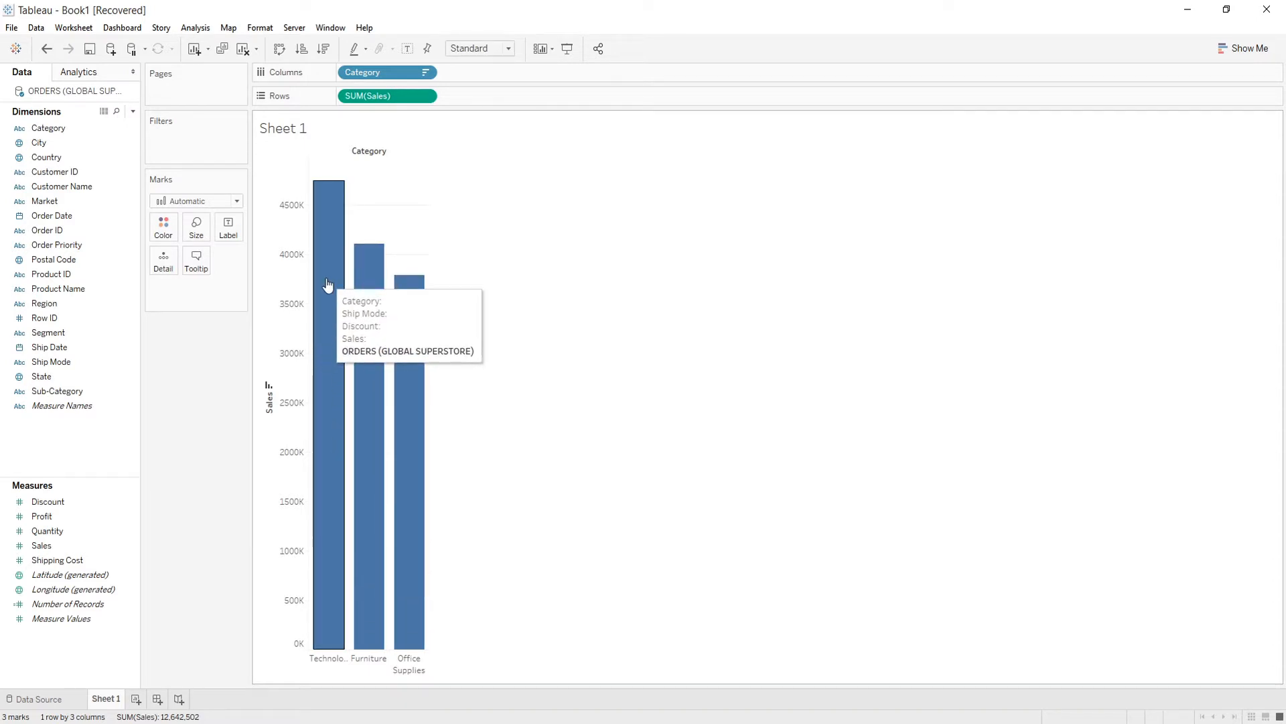
{"action": "mouse_move", "coordinate": [396, 334]}
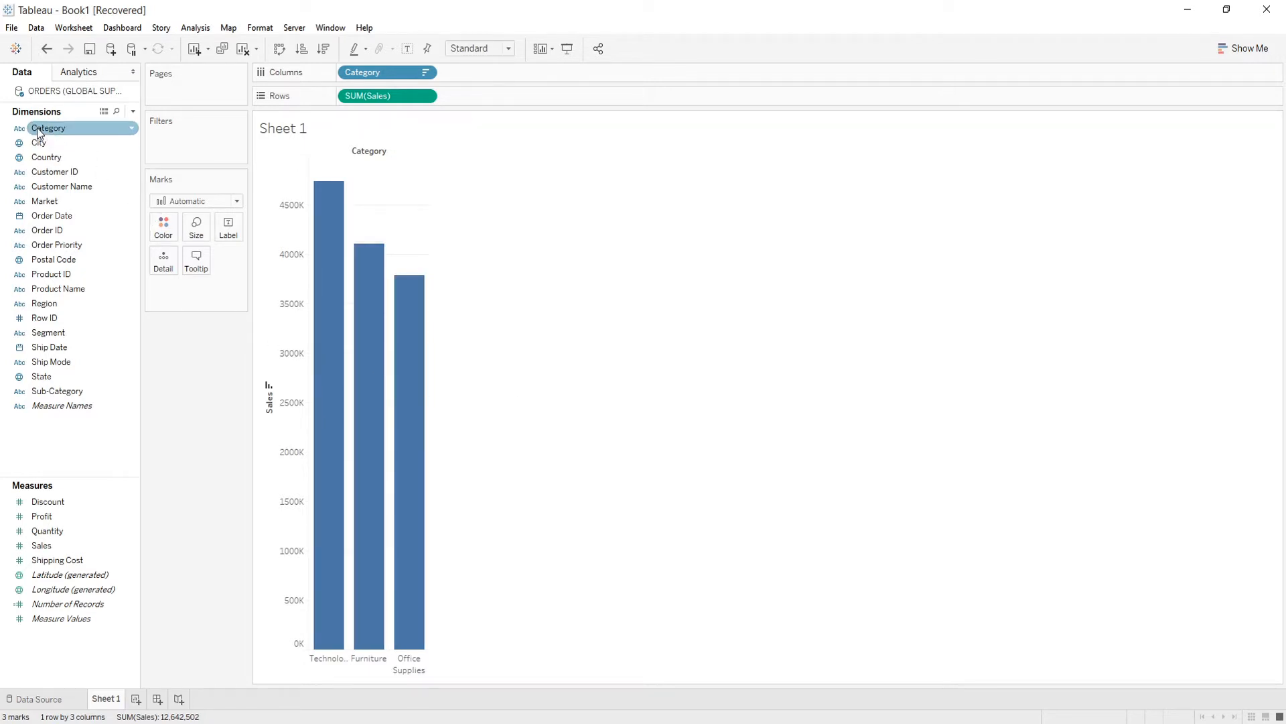
{"action": "left_click_drag", "start_coordinate": [37, 128], "coordinate": [161, 227]}
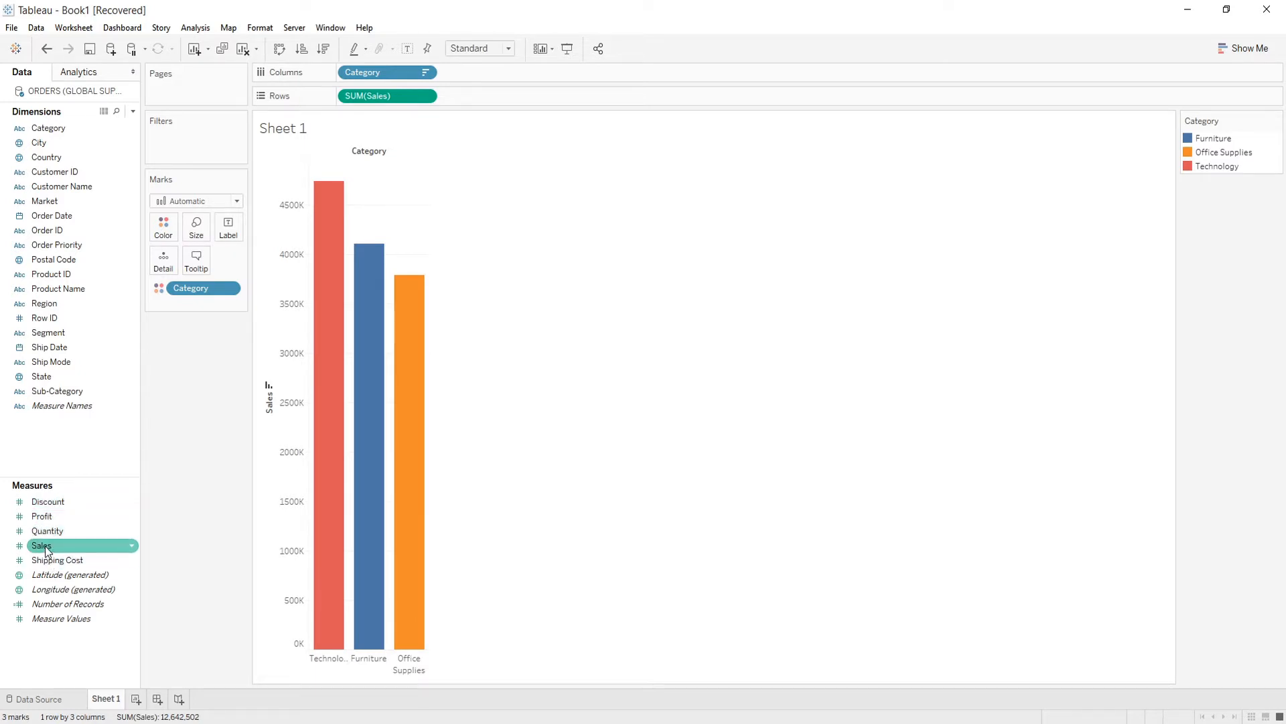
- Color the bars by total Sales, review the available palettes and keep the Automatic one
{"action": "left_click_drag", "start_coordinate": [45, 546], "coordinate": [163, 234]}
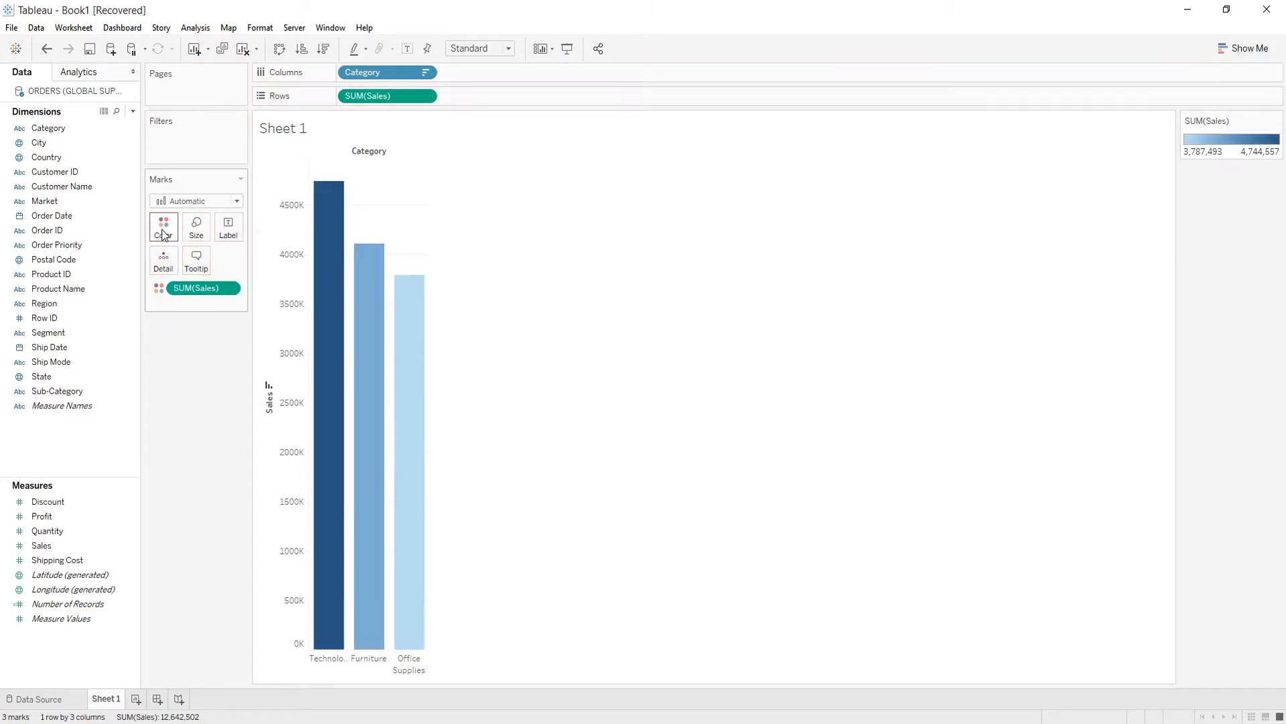
{"action": "mouse_move", "coordinate": [404, 359]}
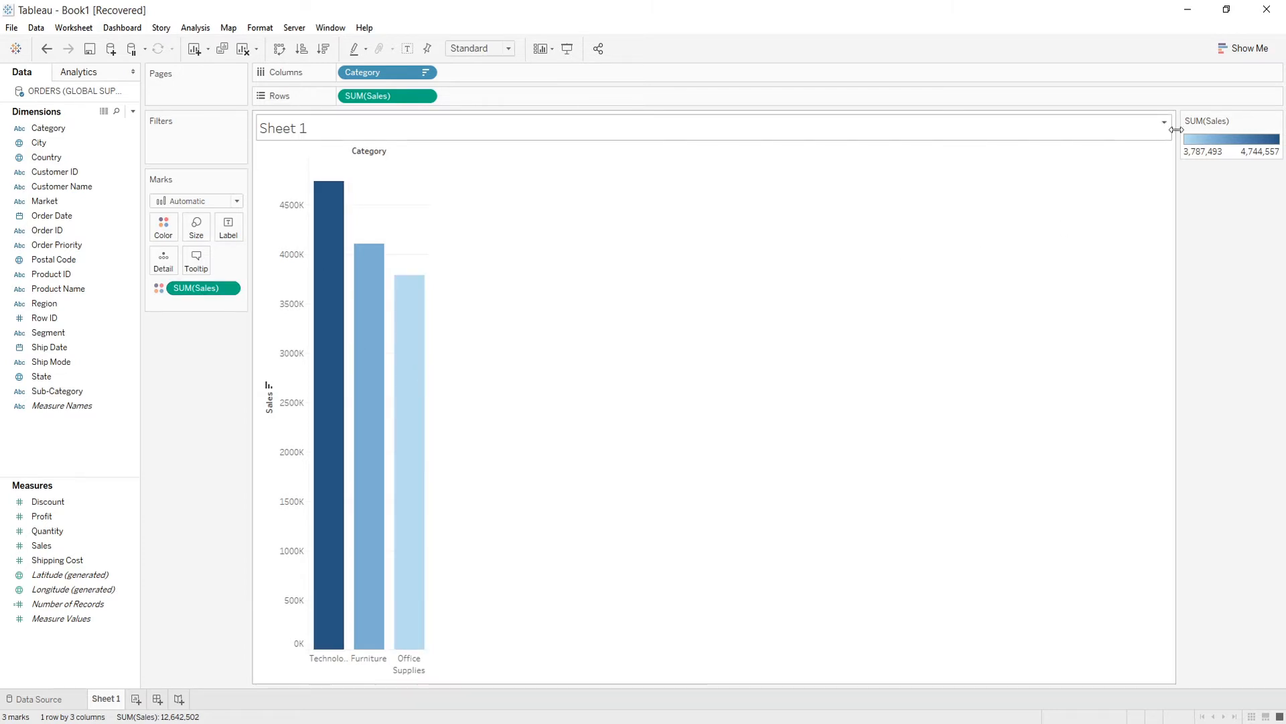
{"action": "double_click", "coordinate": [1223, 138]}
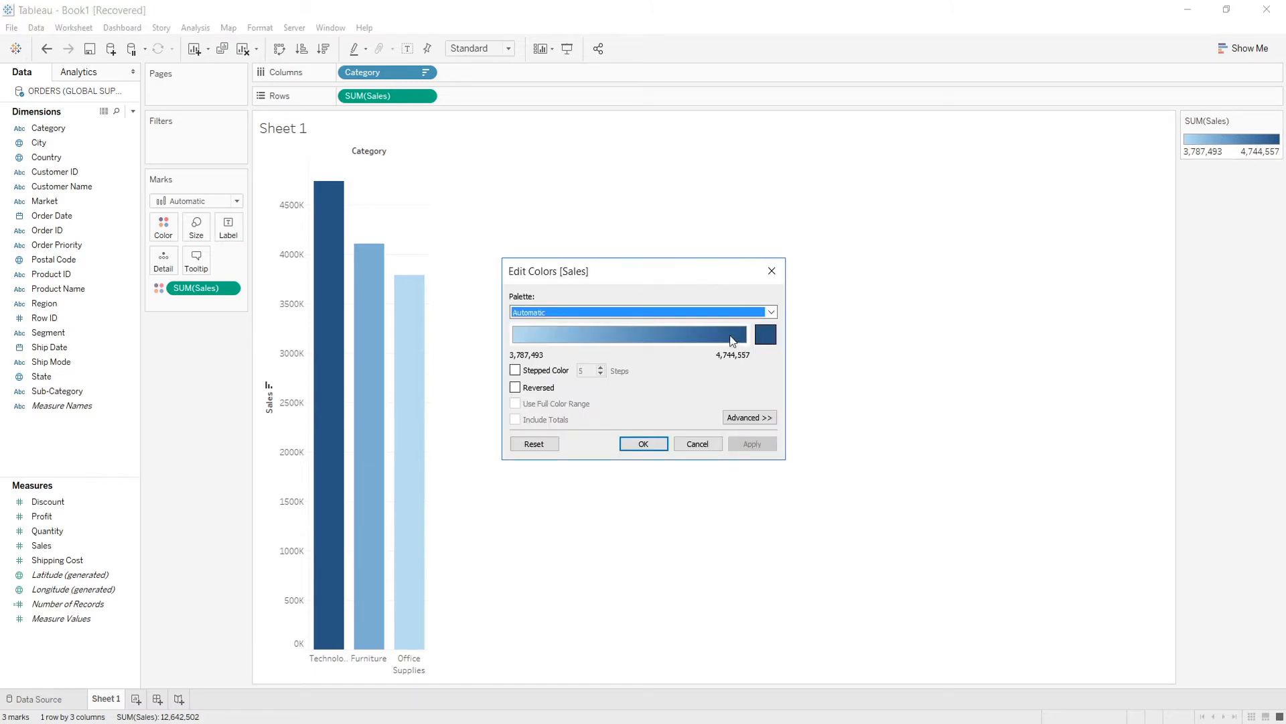
{"action": "left_click", "coordinate": [772, 312]}
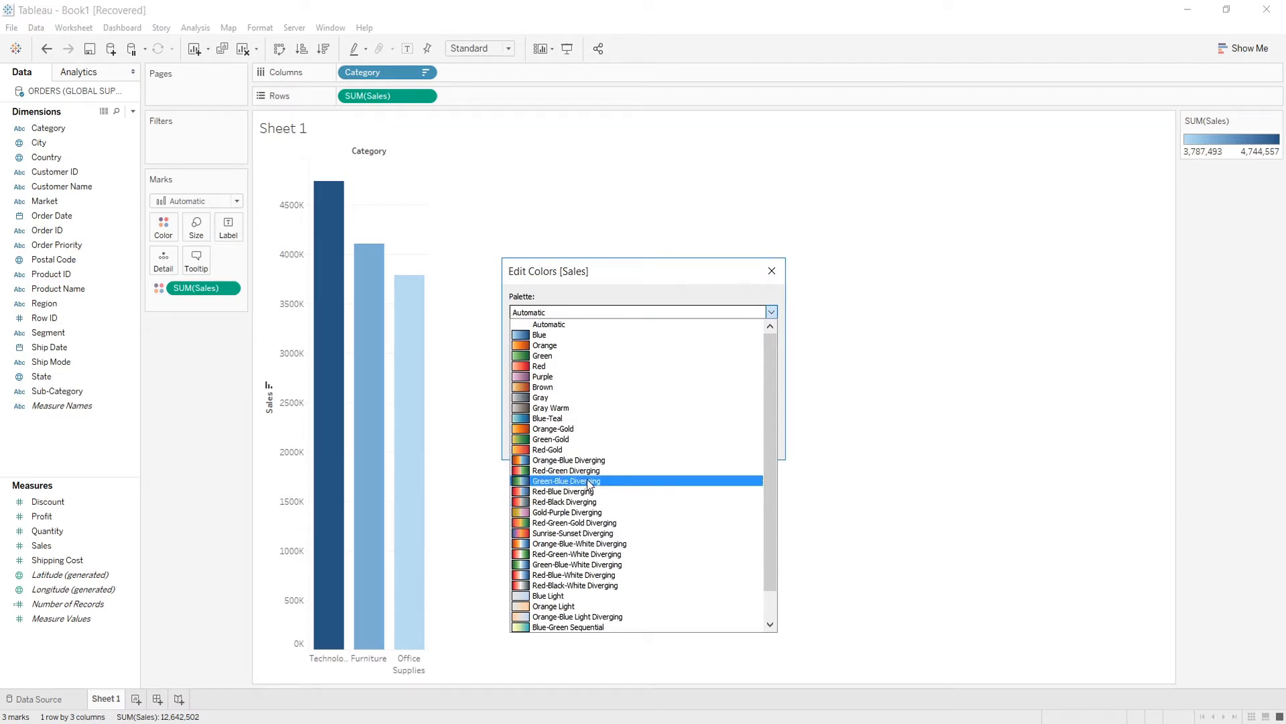
{"action": "left_click", "coordinate": [647, 280]}
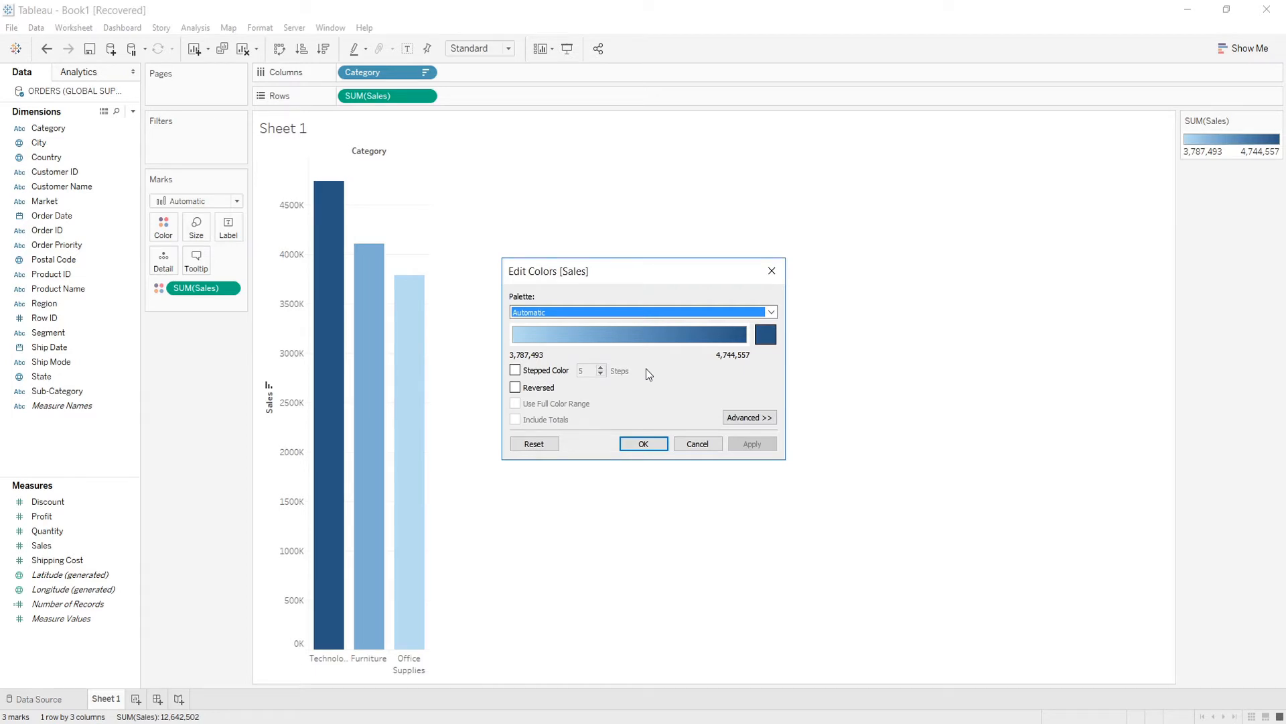
{"action": "left_click", "coordinate": [642, 443]}
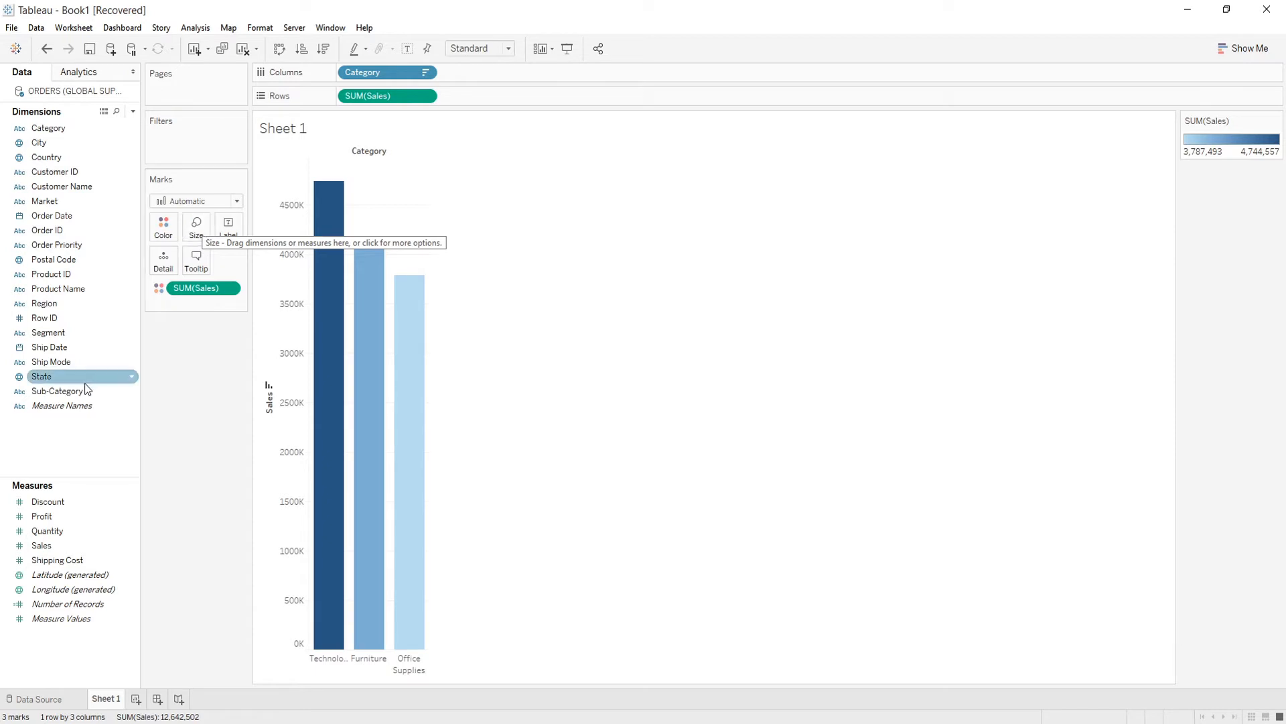
- Try sizing the bars by Discount and by Ship Mode, and remove the size field from the marks
{"action": "left_click", "coordinate": [43, 506]}
{"action": "left_click_drag", "start_coordinate": [42, 505], "coordinate": [196, 231]}
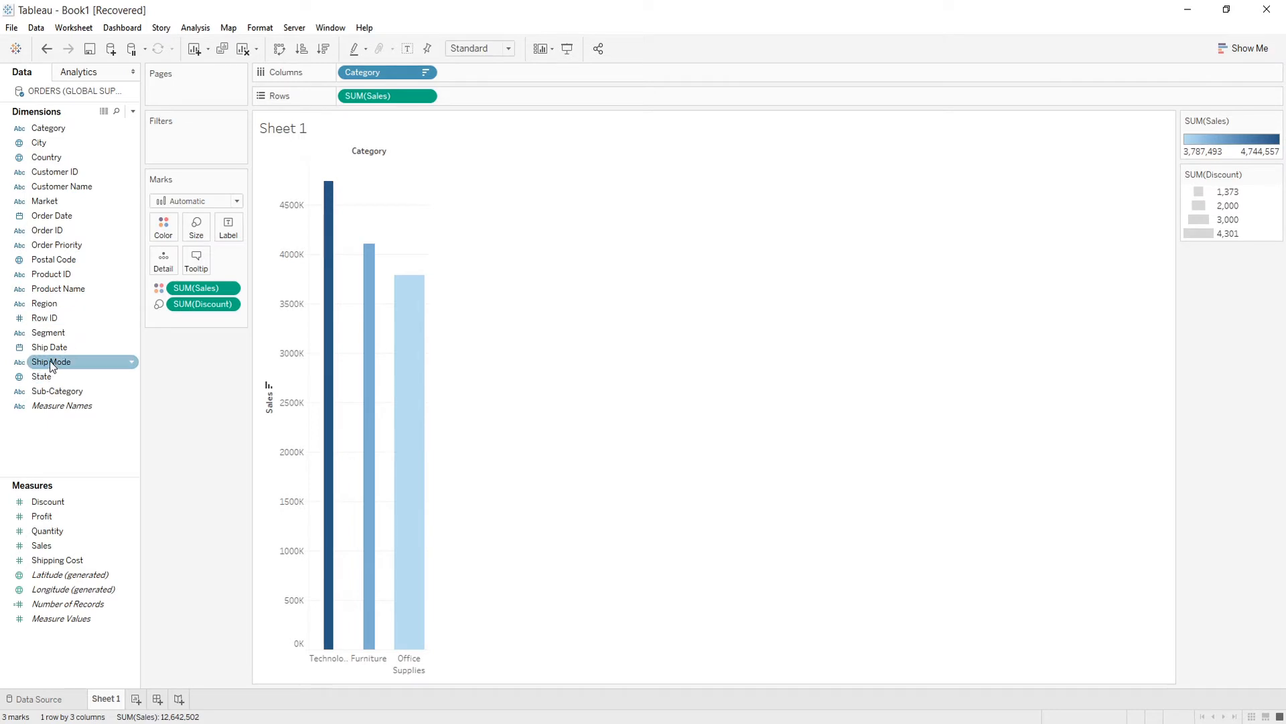
{"action": "left_click_drag", "start_coordinate": [49, 361], "coordinate": [195, 229]}
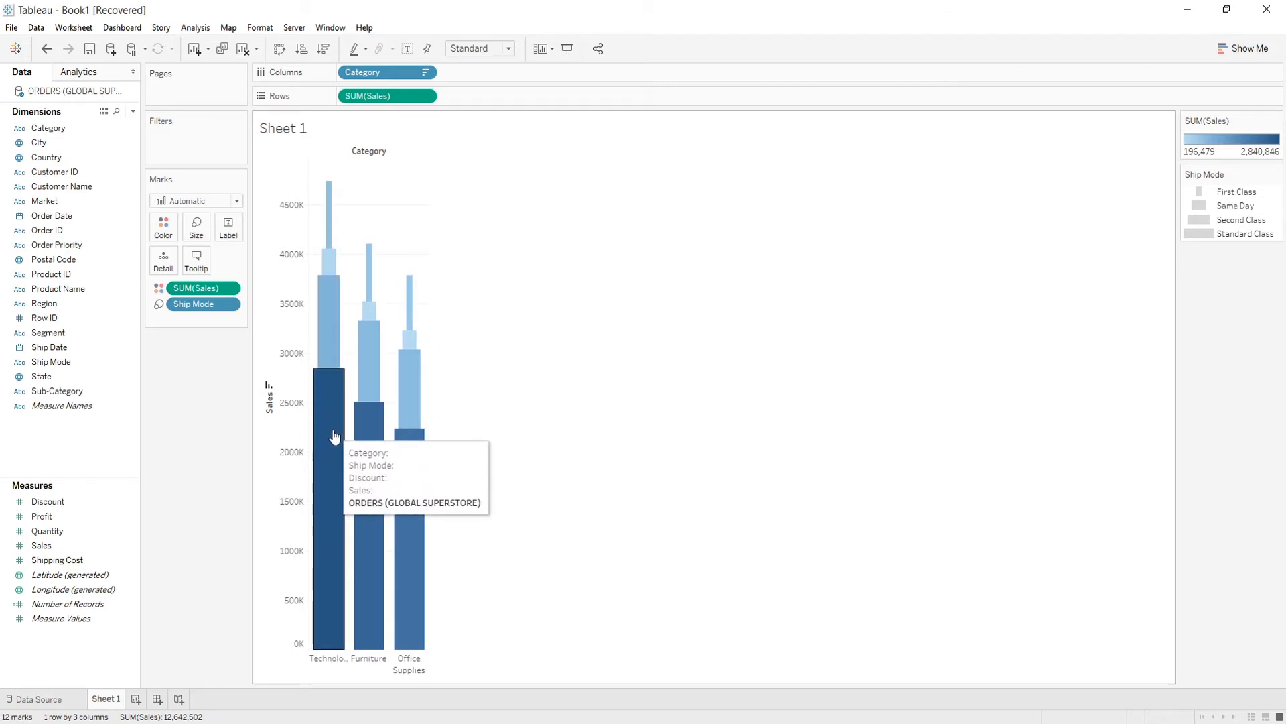
{"action": "left_click_drag", "start_coordinate": [193, 303], "coordinate": [199, 396]}
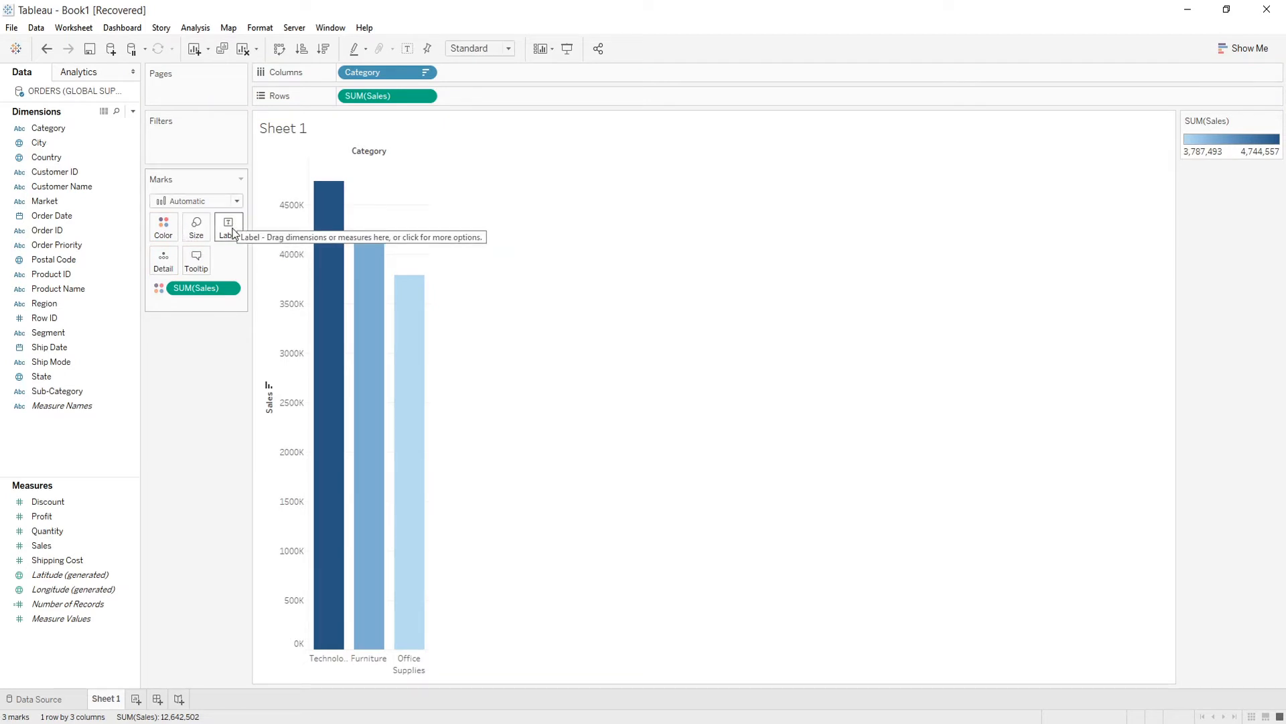
- Label each bar with its Category and total Sales
{"action": "mouse_move", "coordinate": [327, 281]}
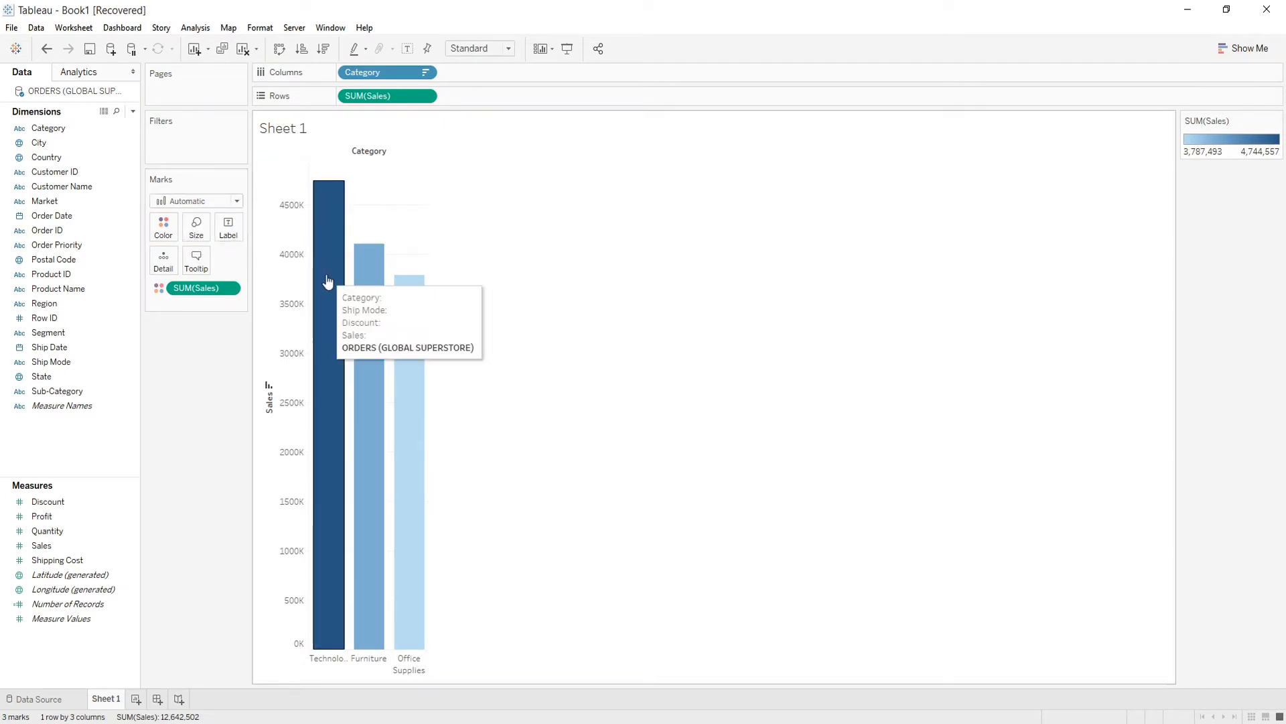
{"action": "mouse_move", "coordinate": [404, 314]}
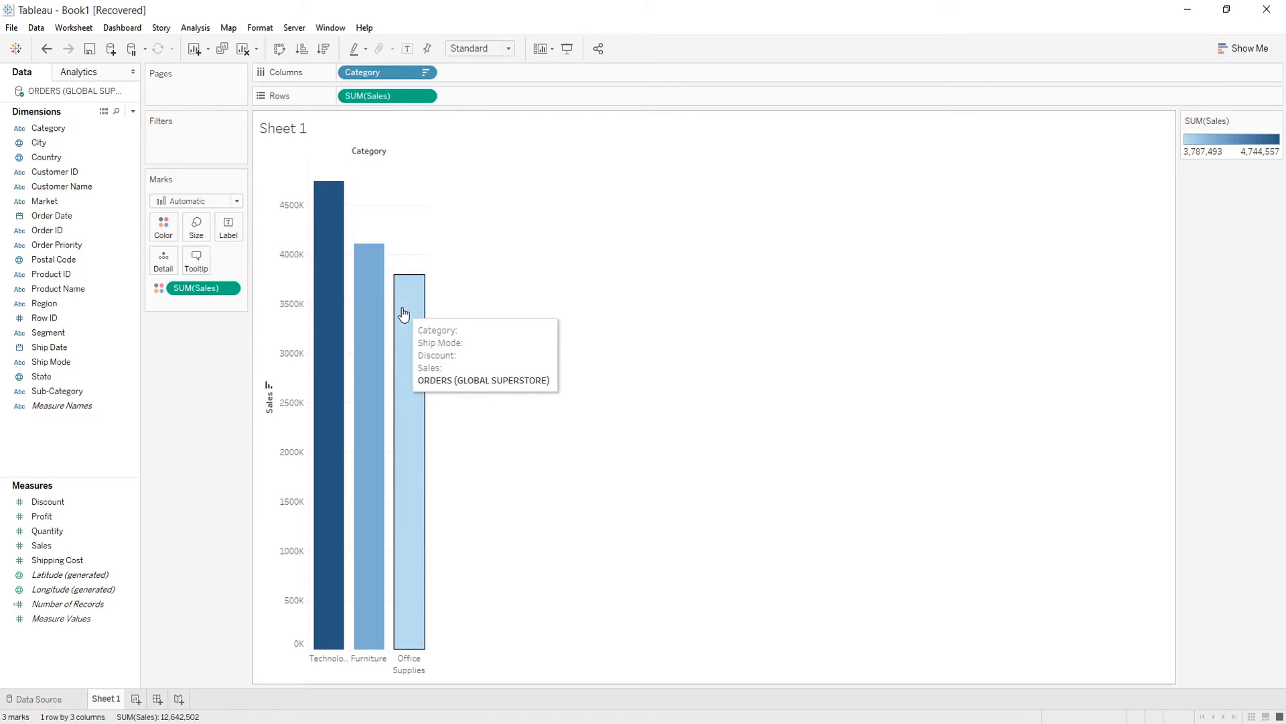
{"action": "mouse_move", "coordinate": [338, 202]}
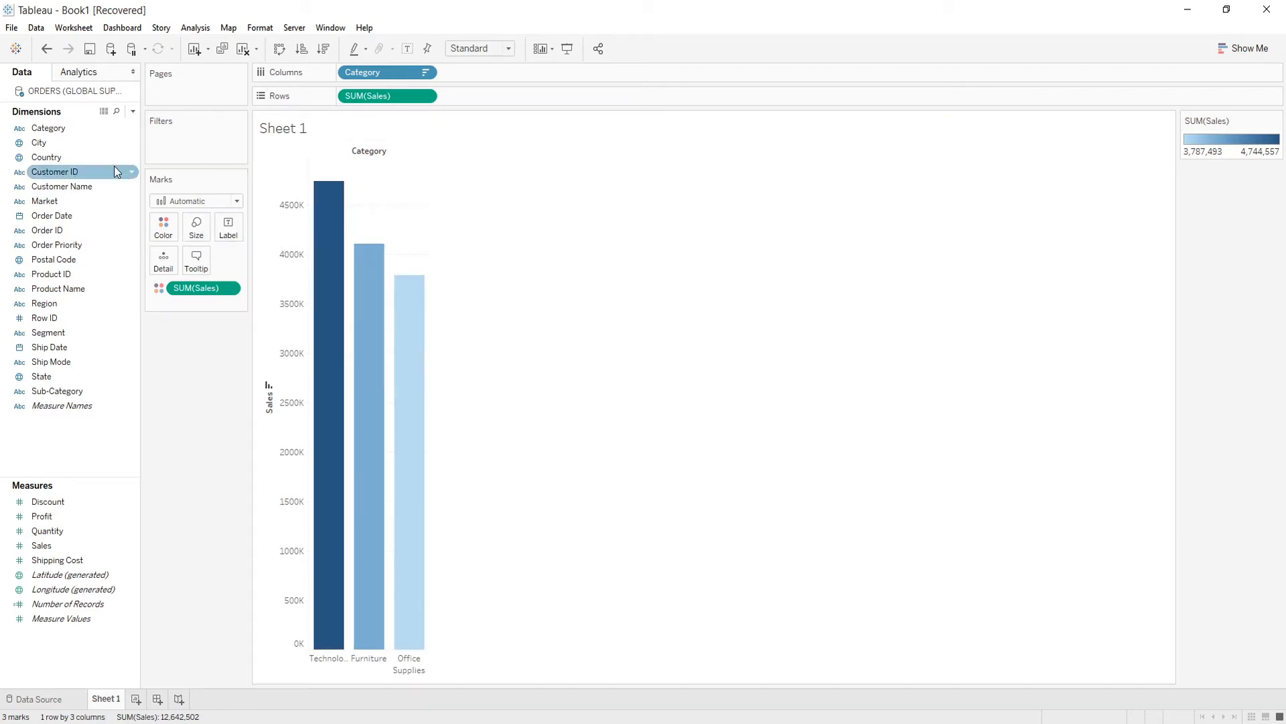
{"action": "left_click_drag", "start_coordinate": [48, 127], "coordinate": [229, 227]}
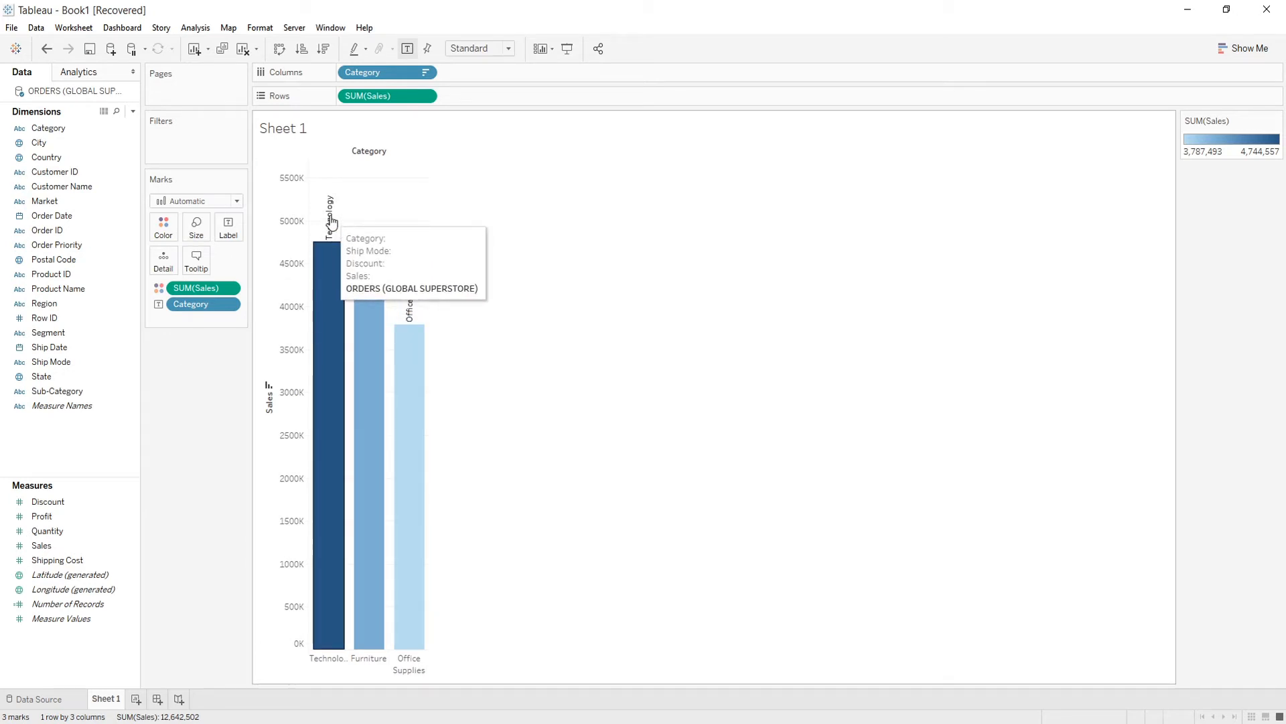
{"action": "left_click_drag", "start_coordinate": [59, 548], "coordinate": [230, 238]}
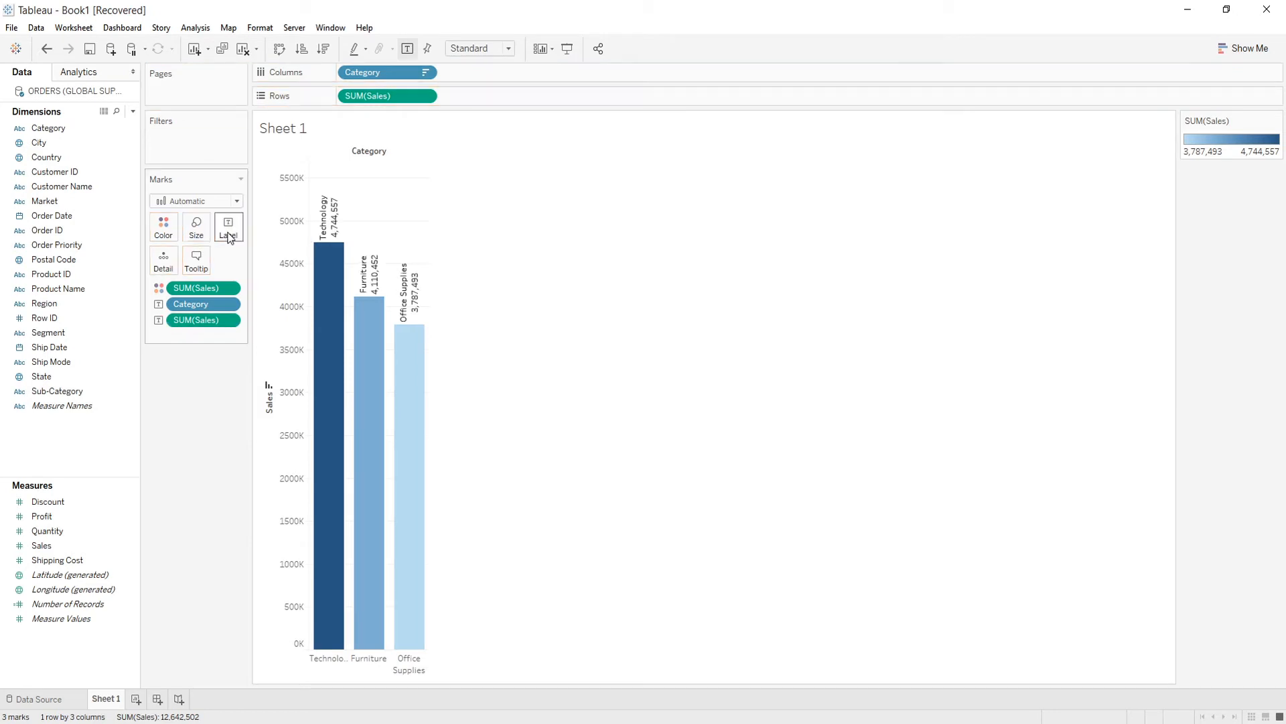
{"action": "mouse_move", "coordinate": [336, 234]}
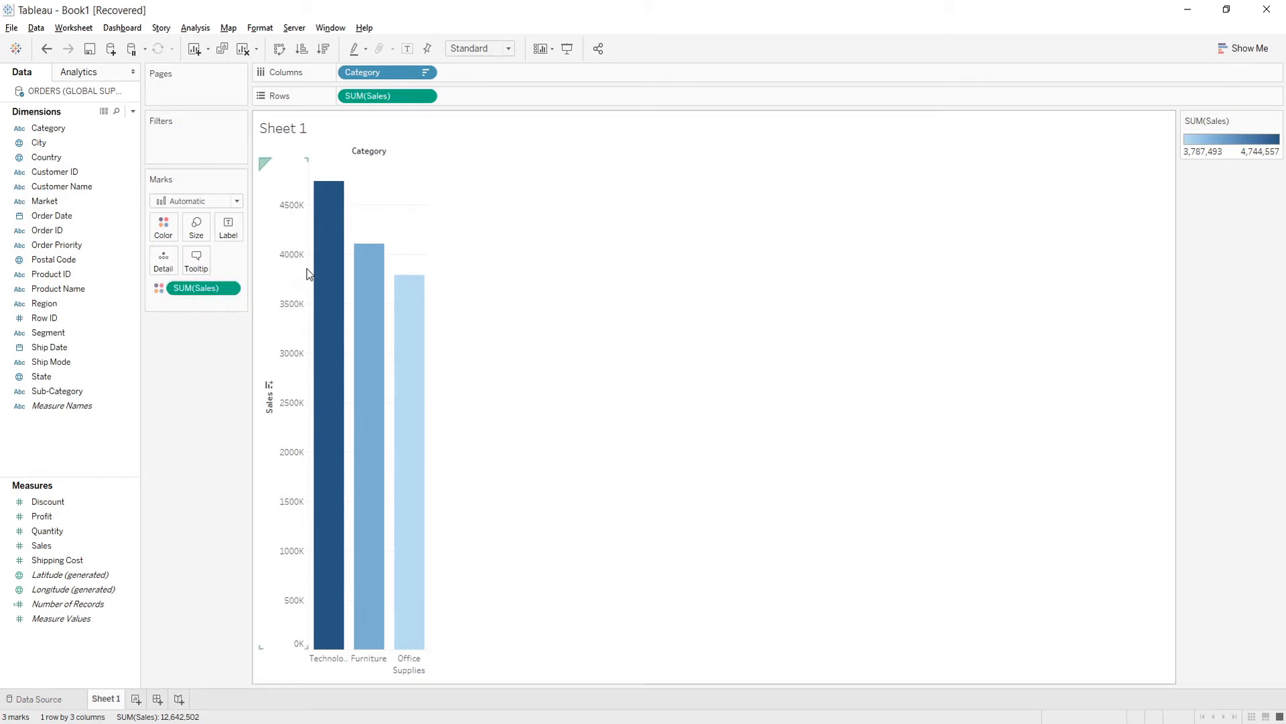
- Break the bars down by Ship Mode as a detail field, and add Discount as a further detail
{"action": "mouse_move", "coordinate": [322, 275]}
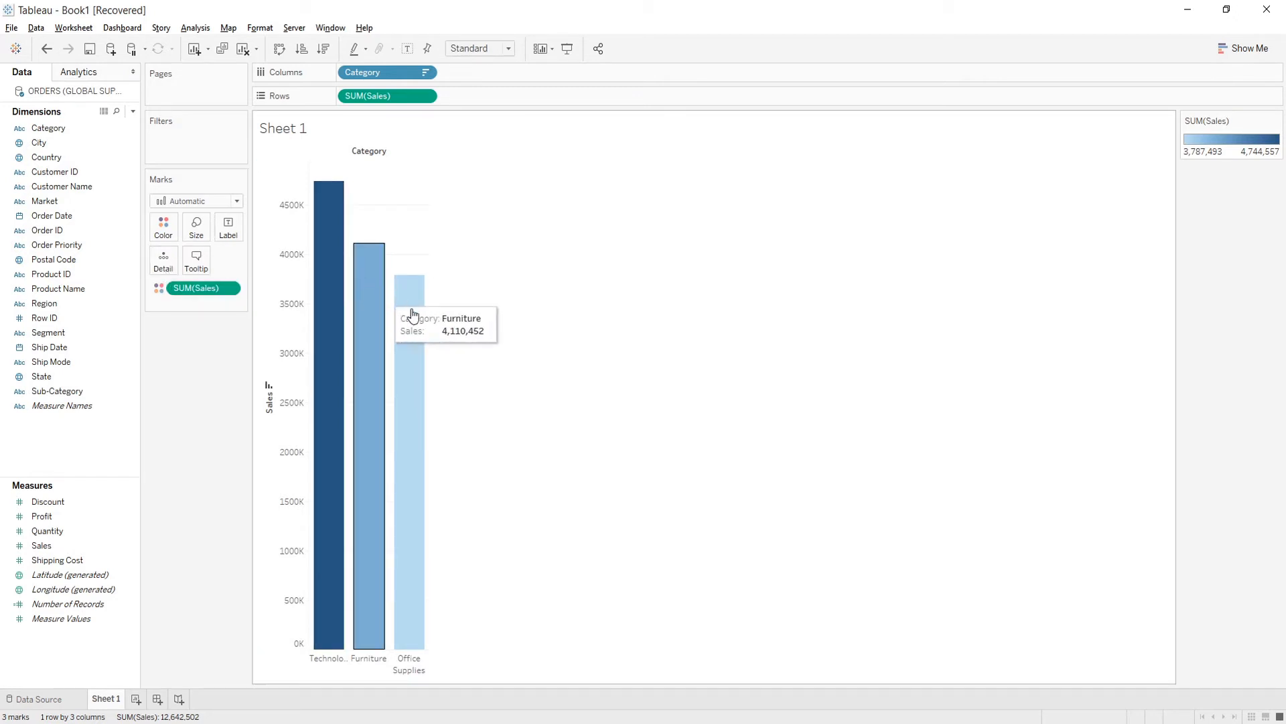
{"action": "mouse_move", "coordinate": [423, 335]}
{"action": "mouse_move", "coordinate": [384, 332]}
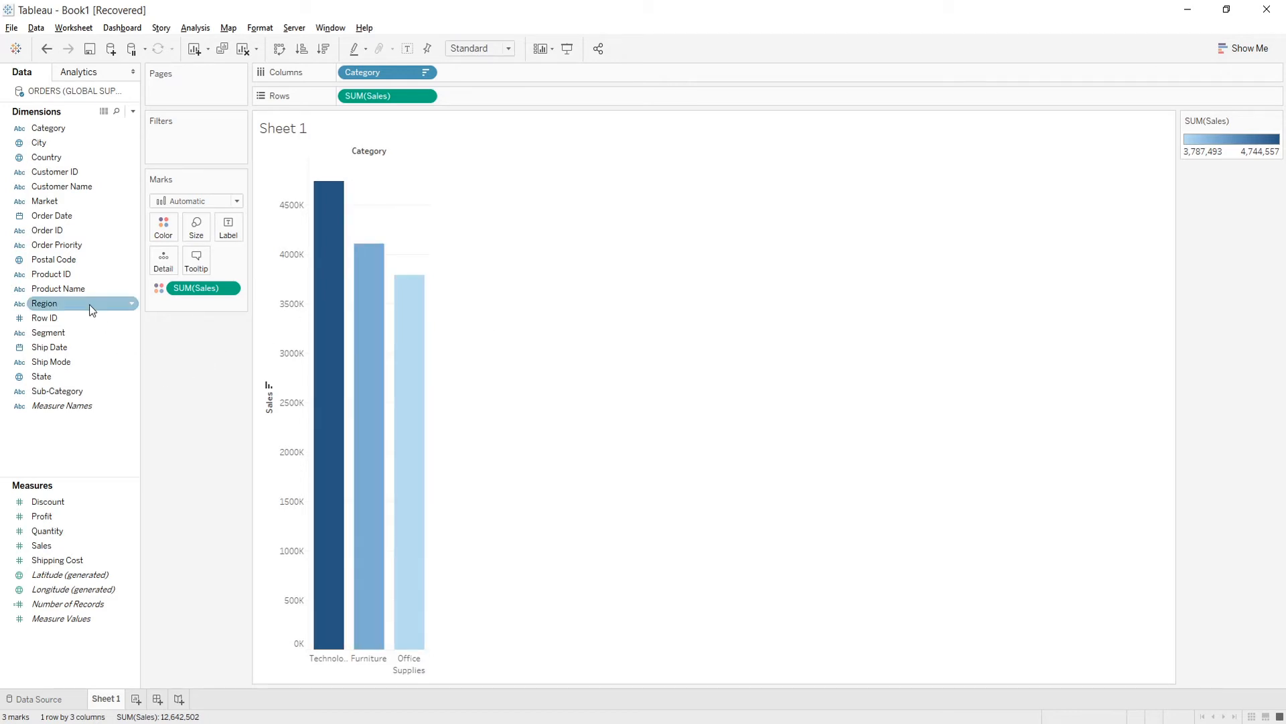
{"action": "left_click_drag", "start_coordinate": [55, 360], "coordinate": [166, 265]}
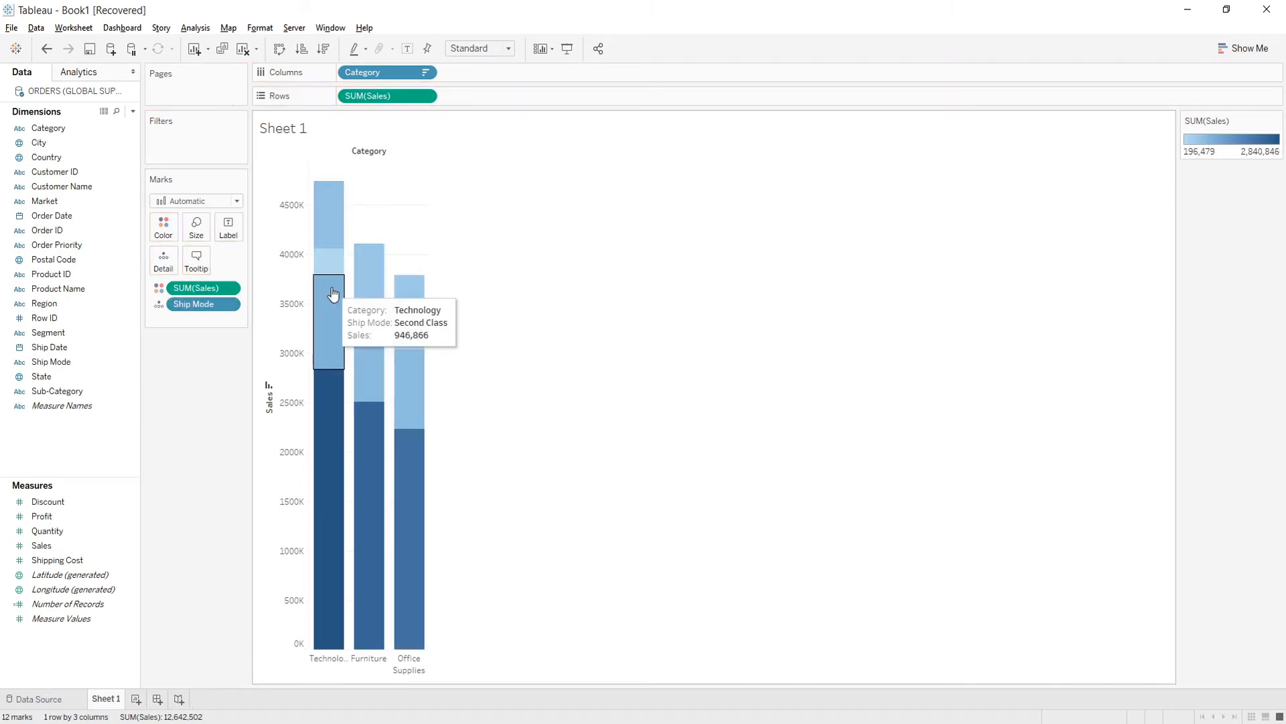
{"action": "mouse_move", "coordinate": [334, 240]}
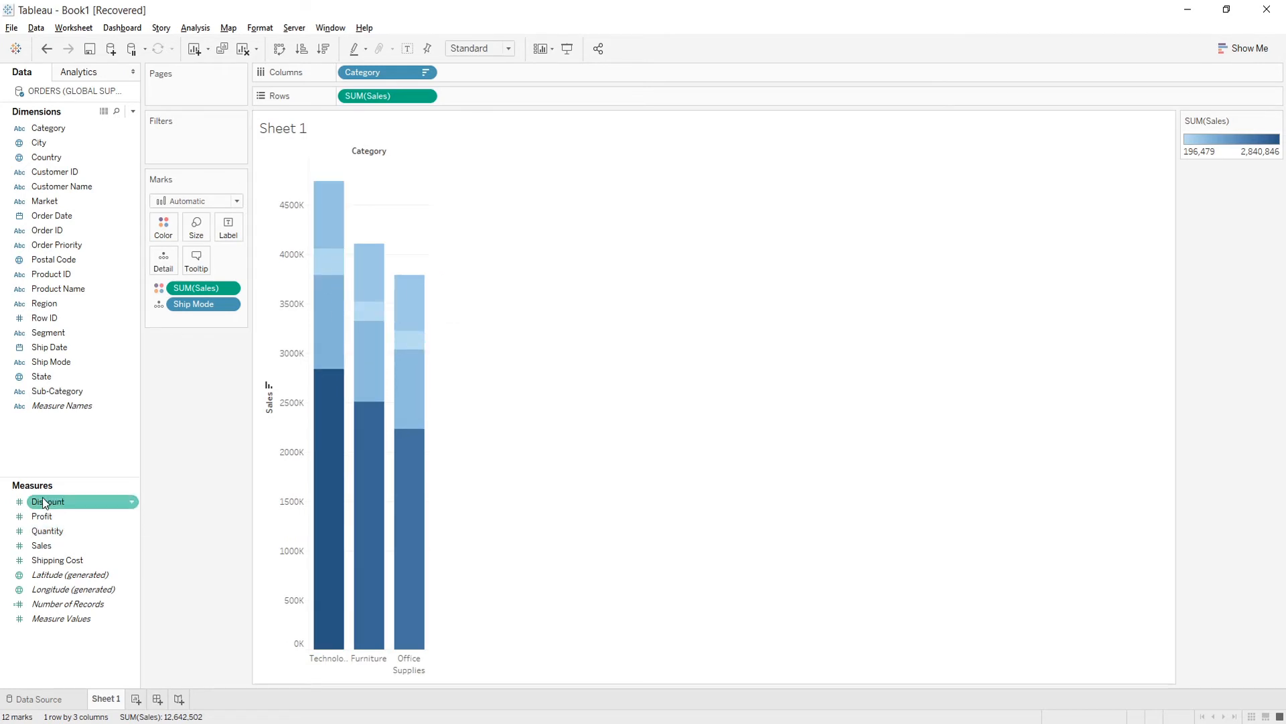
{"action": "left_click_drag", "start_coordinate": [47, 503], "coordinate": [161, 262]}
{"action": "mouse_move", "coordinate": [331, 225]}
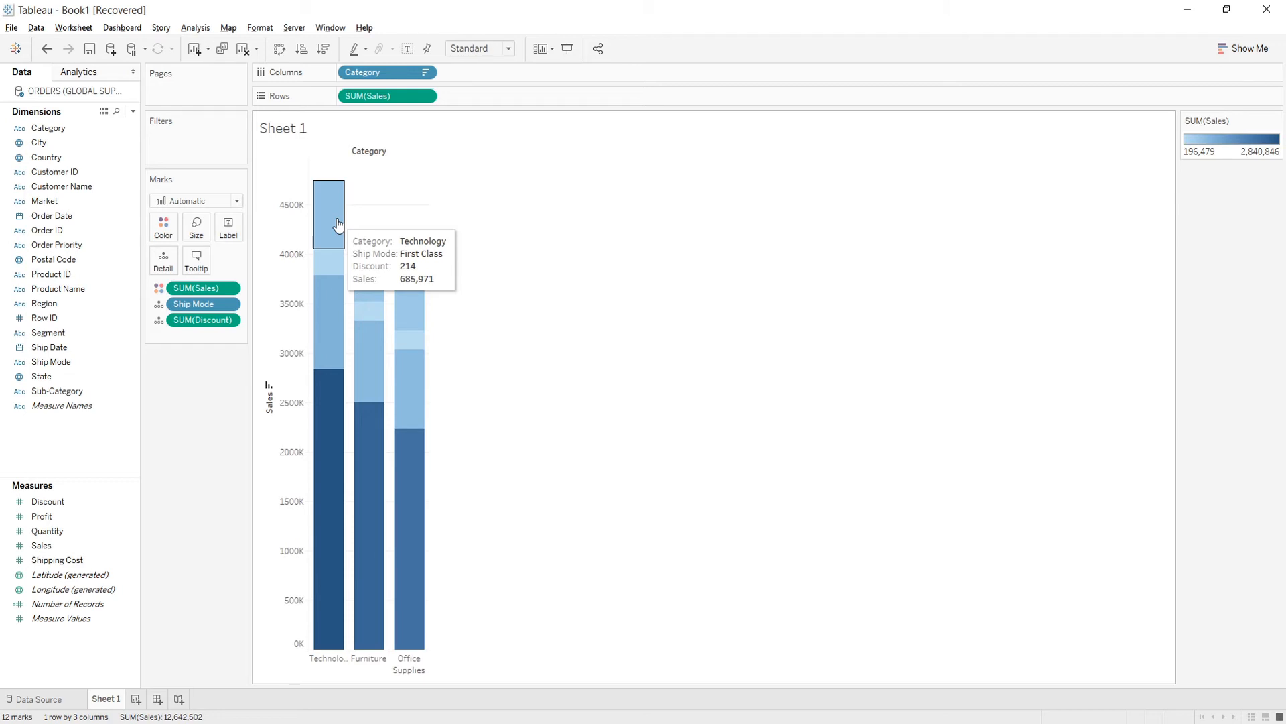
- Insert the Data Source Name on a new line below Sales in the tooltip text and apply the edit
{"action": "left_click", "coordinate": [197, 261]}
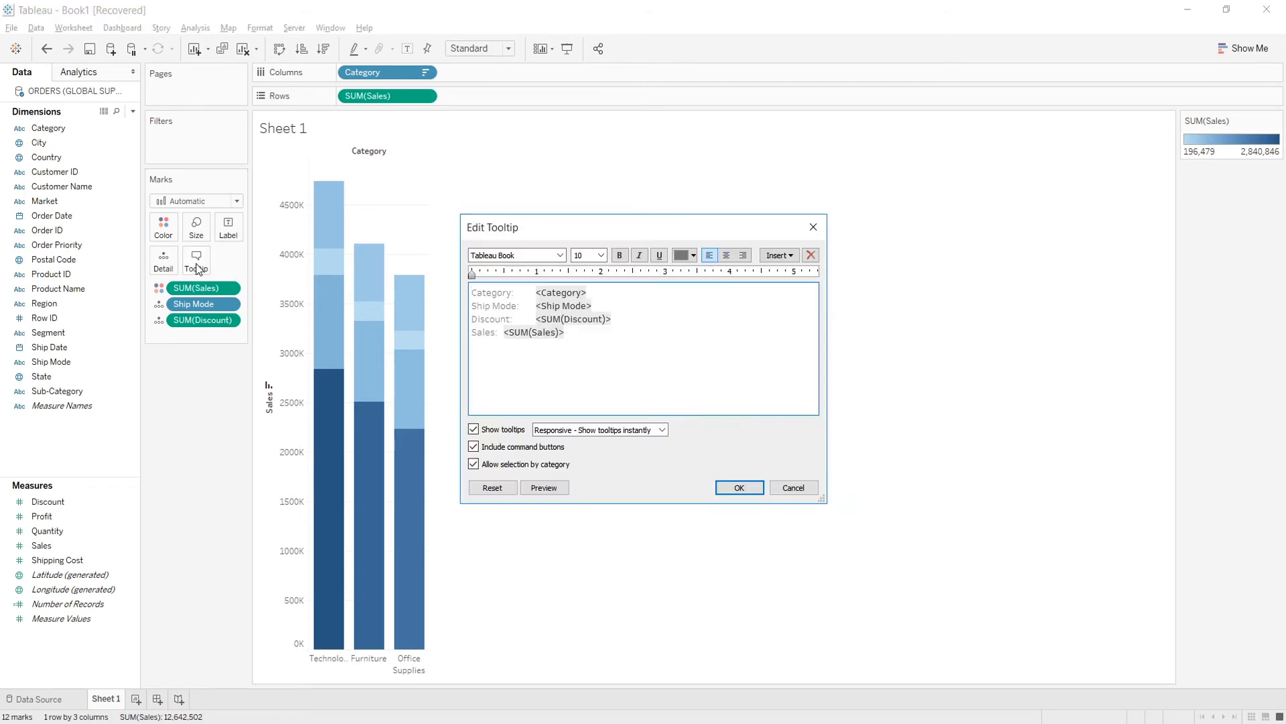
{"action": "left_click", "coordinate": [571, 335]}
{"action": "left_click_drag", "start_coordinate": [570, 335], "coordinate": [470, 293]}
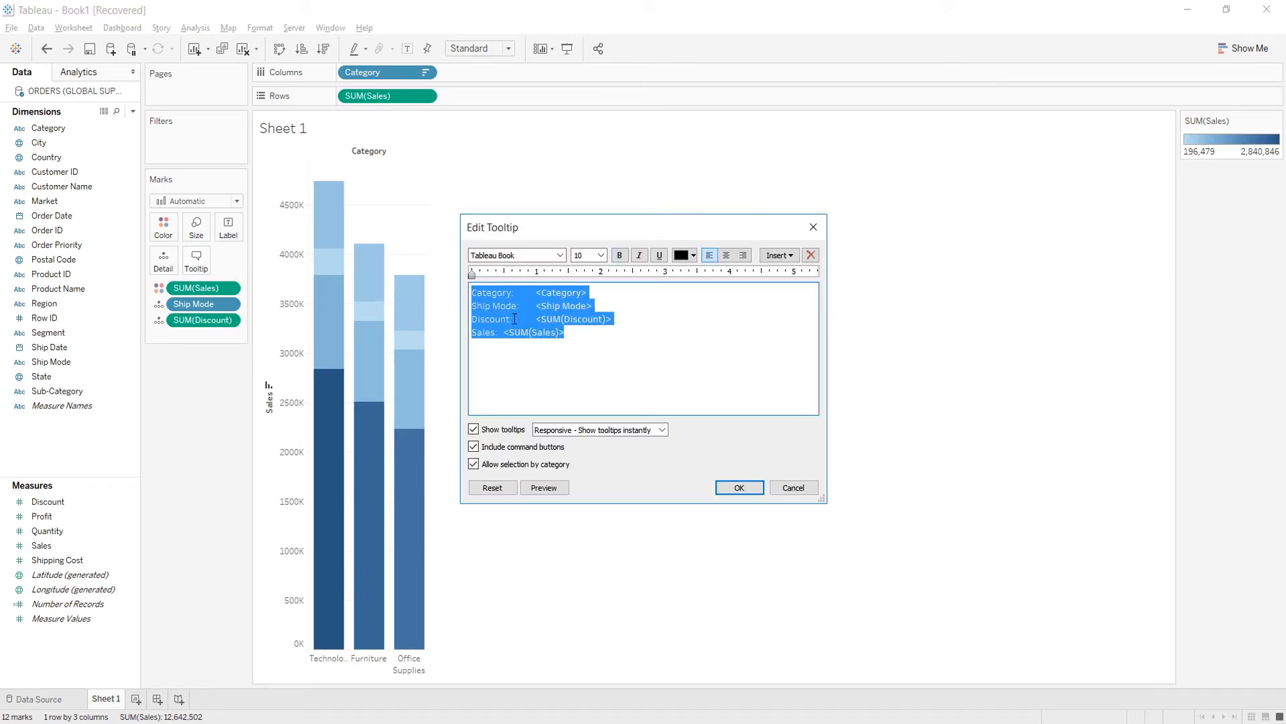
{"action": "left_click", "coordinate": [570, 335]}
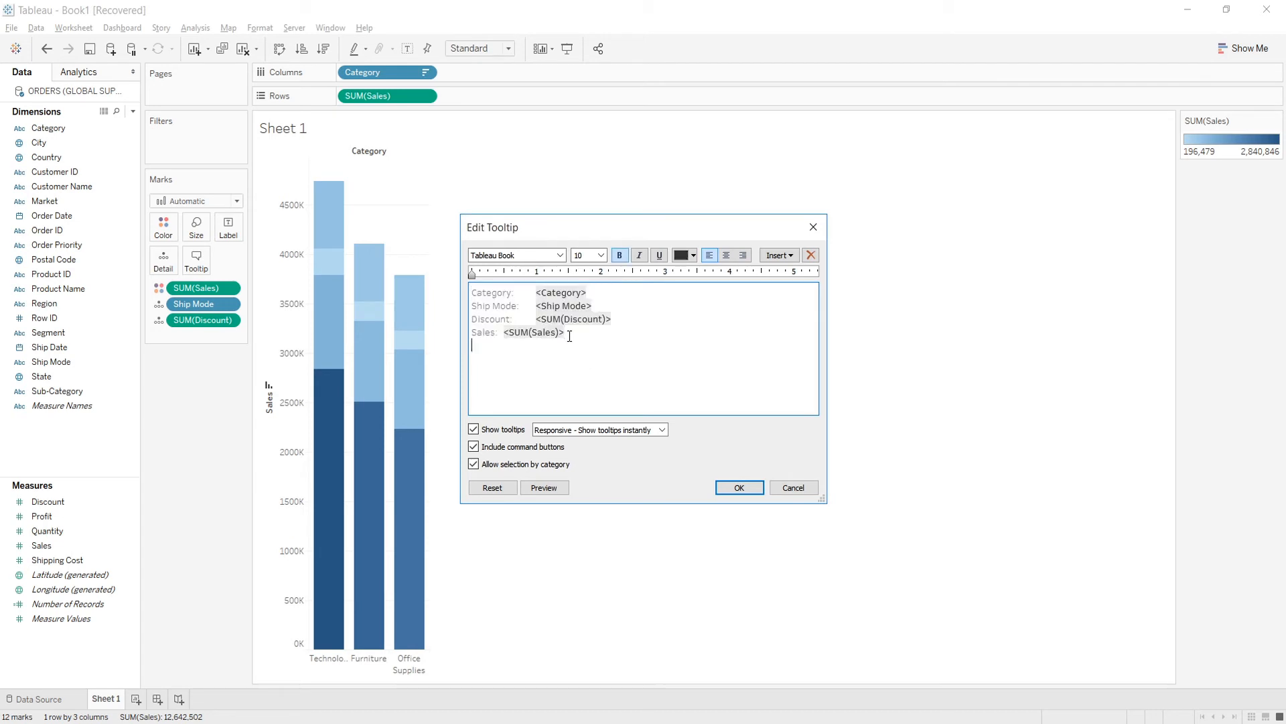
{"action": "left_click", "coordinate": [780, 258]}
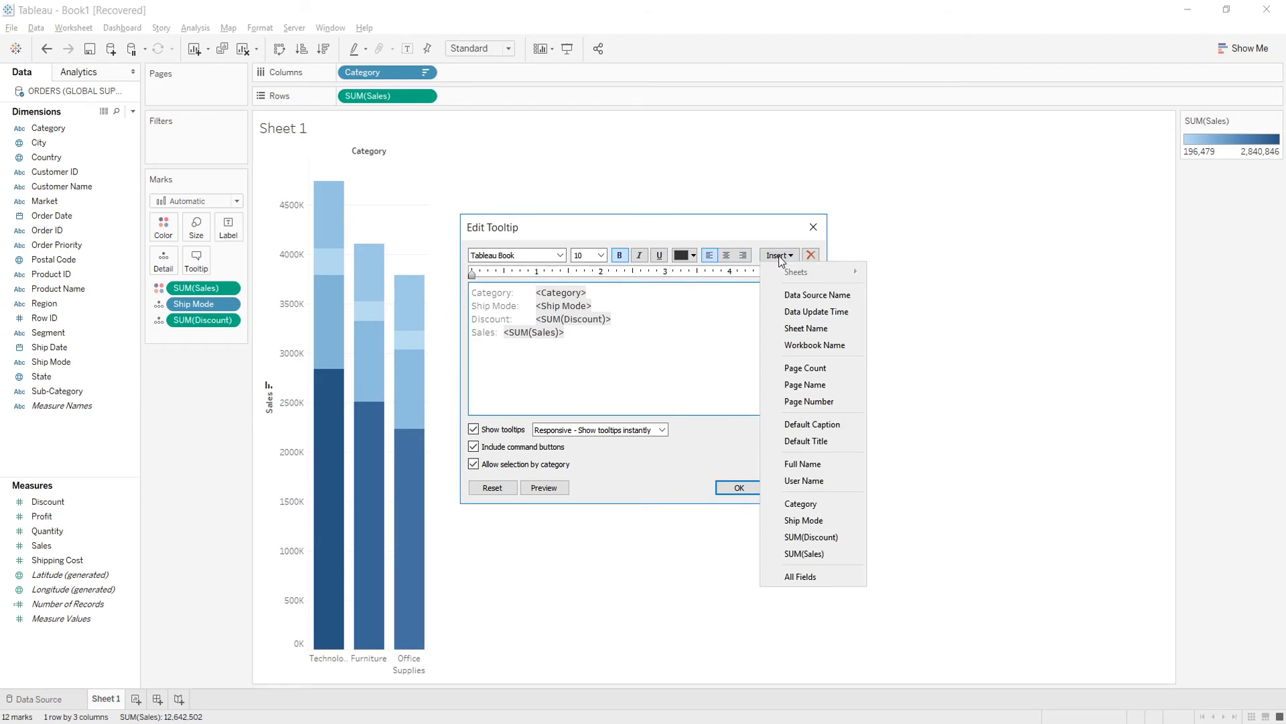
{"action": "left_click", "coordinate": [797, 297]}
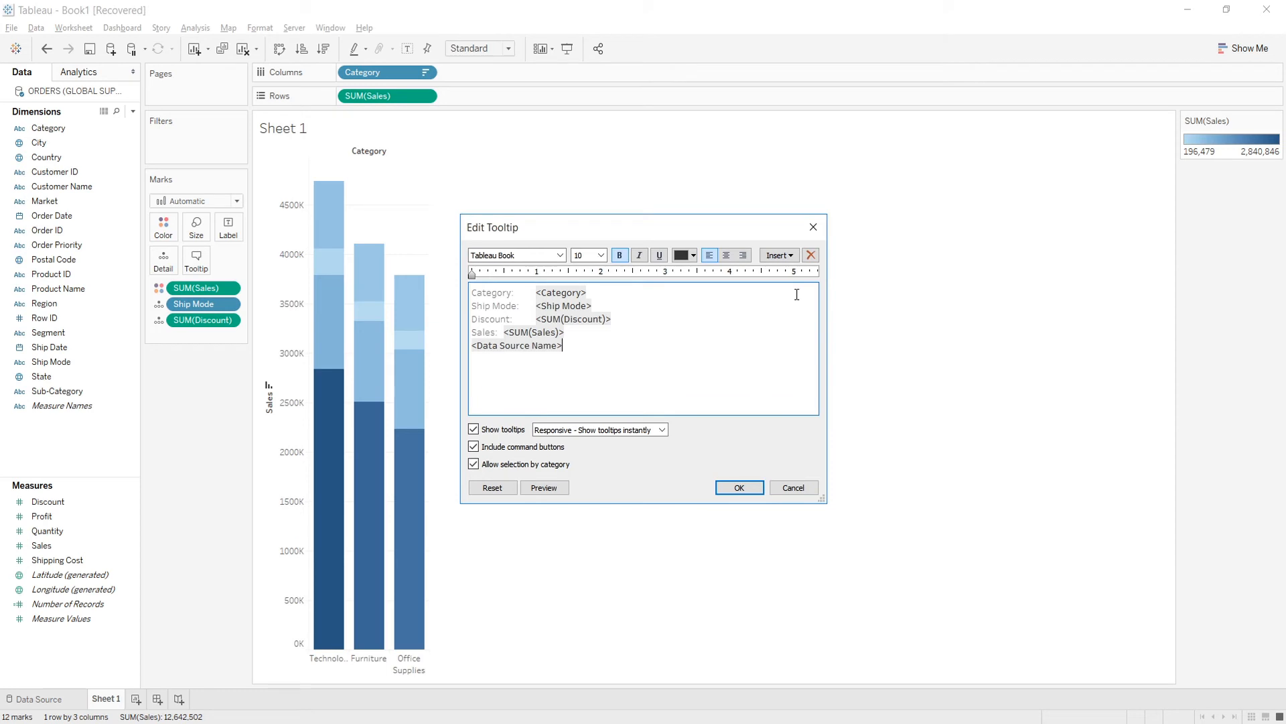
{"action": "left_click", "coordinate": [740, 488]}
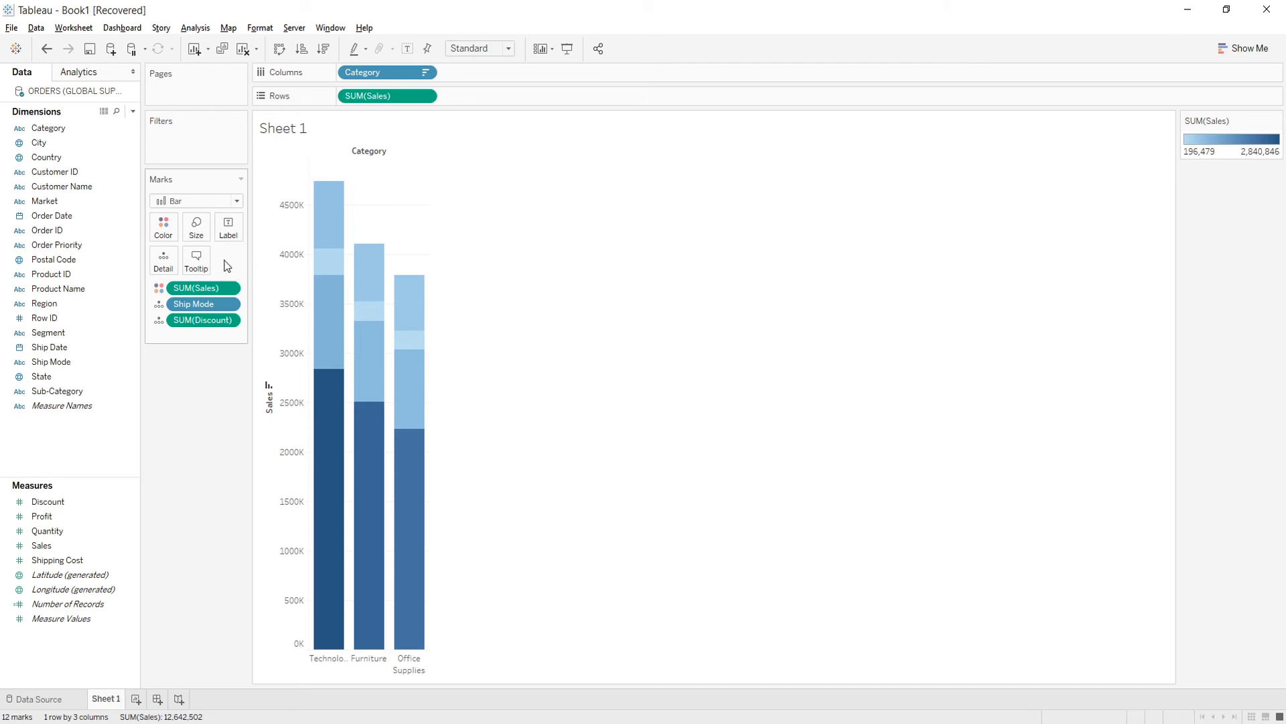
- Try the Line and Shape mark types on the sales chart
{"action": "left_click", "coordinate": [238, 202]}
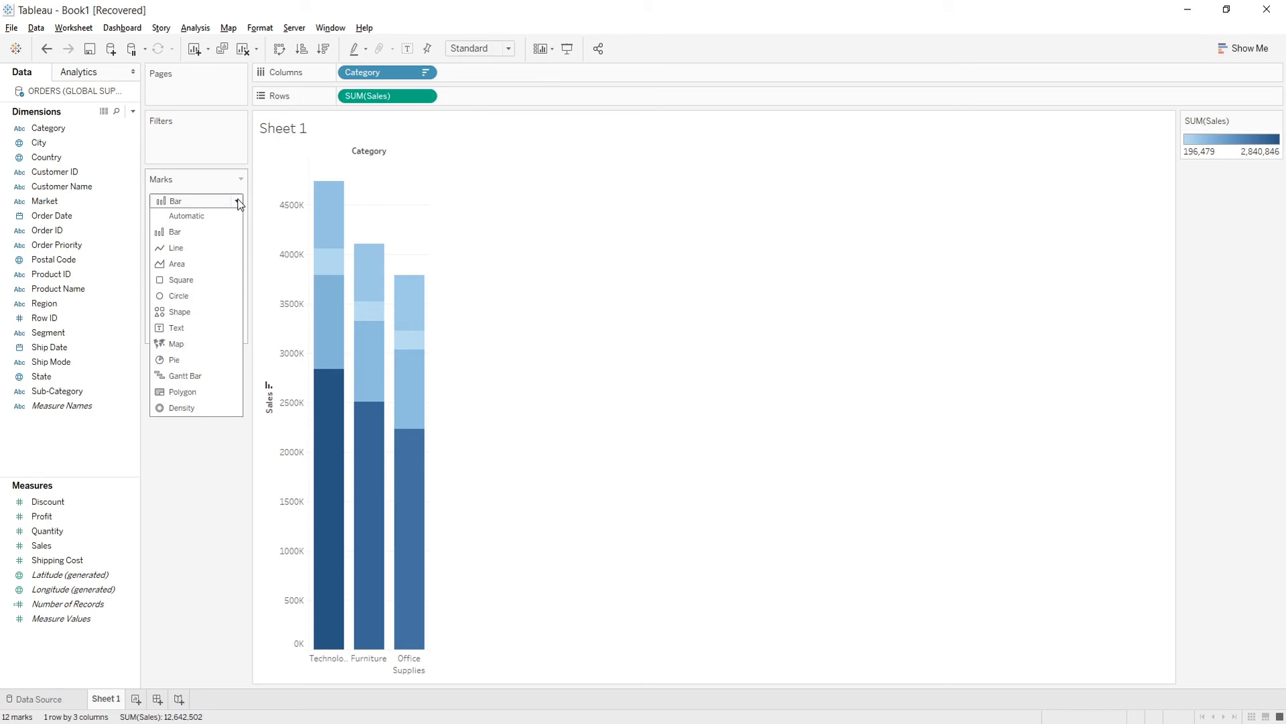
{"action": "left_click", "coordinate": [193, 249]}
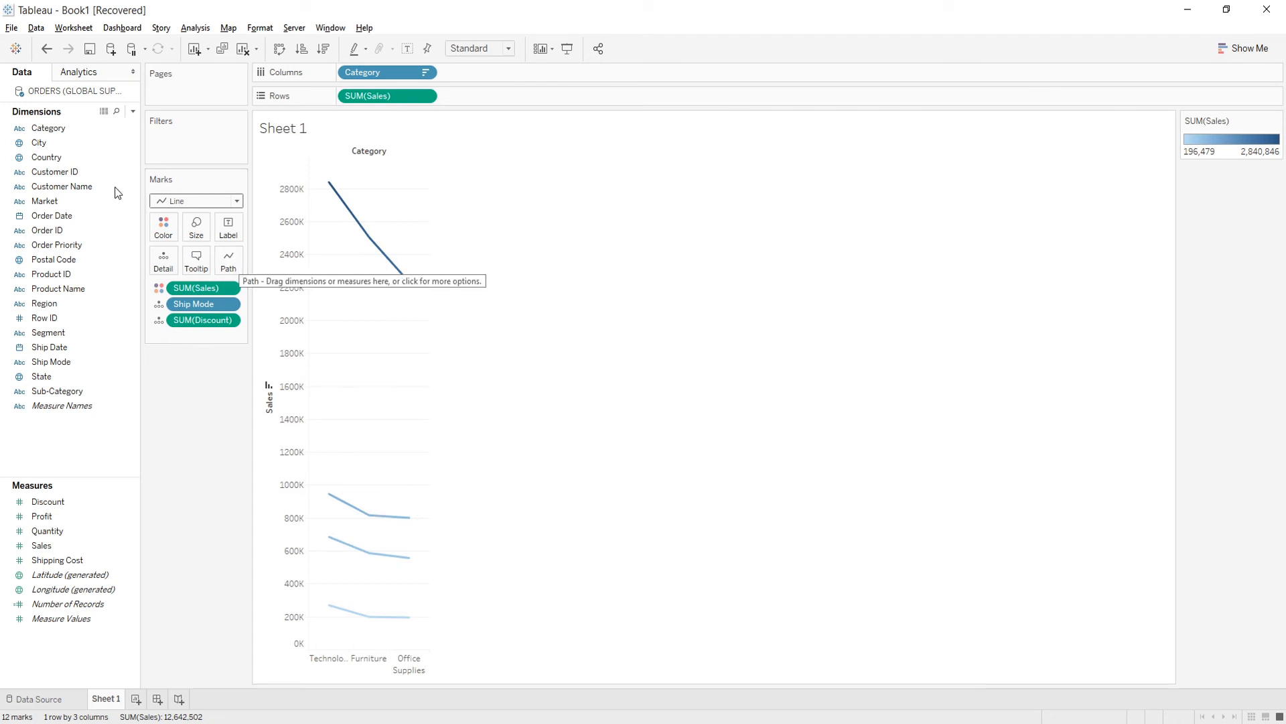
{"action": "left_click", "coordinate": [231, 208]}
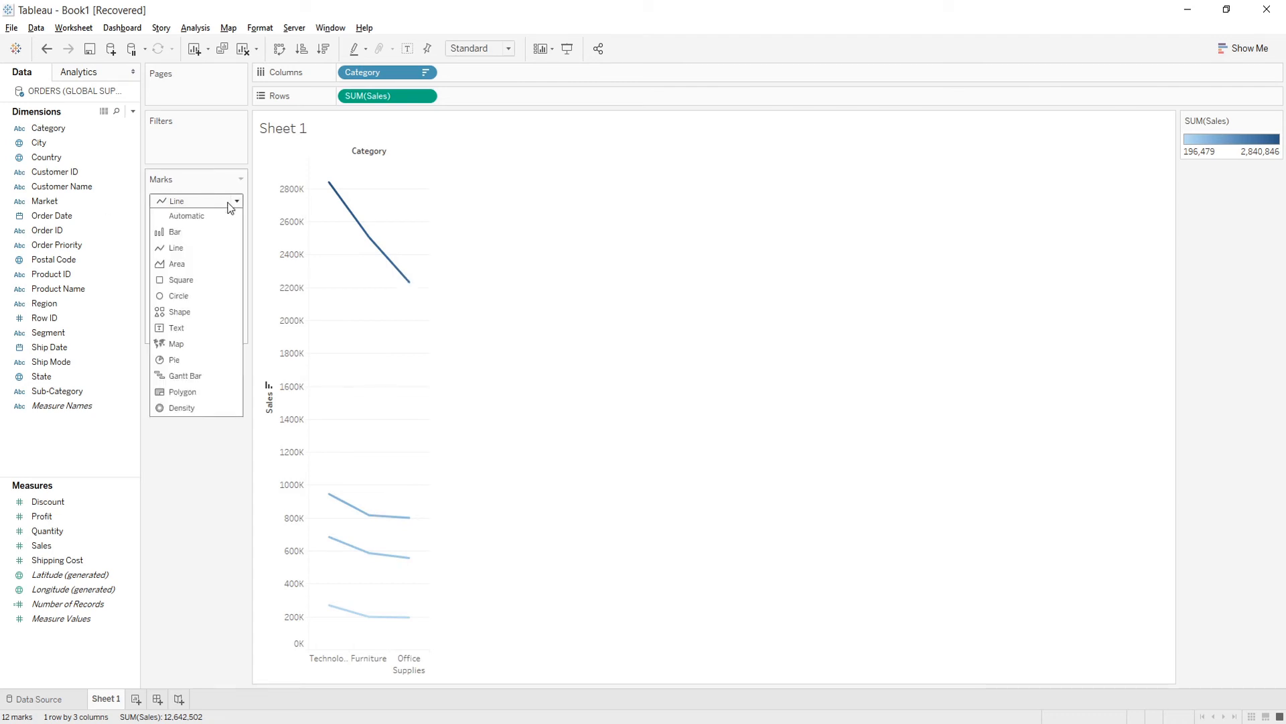
{"action": "left_click", "coordinate": [198, 311]}
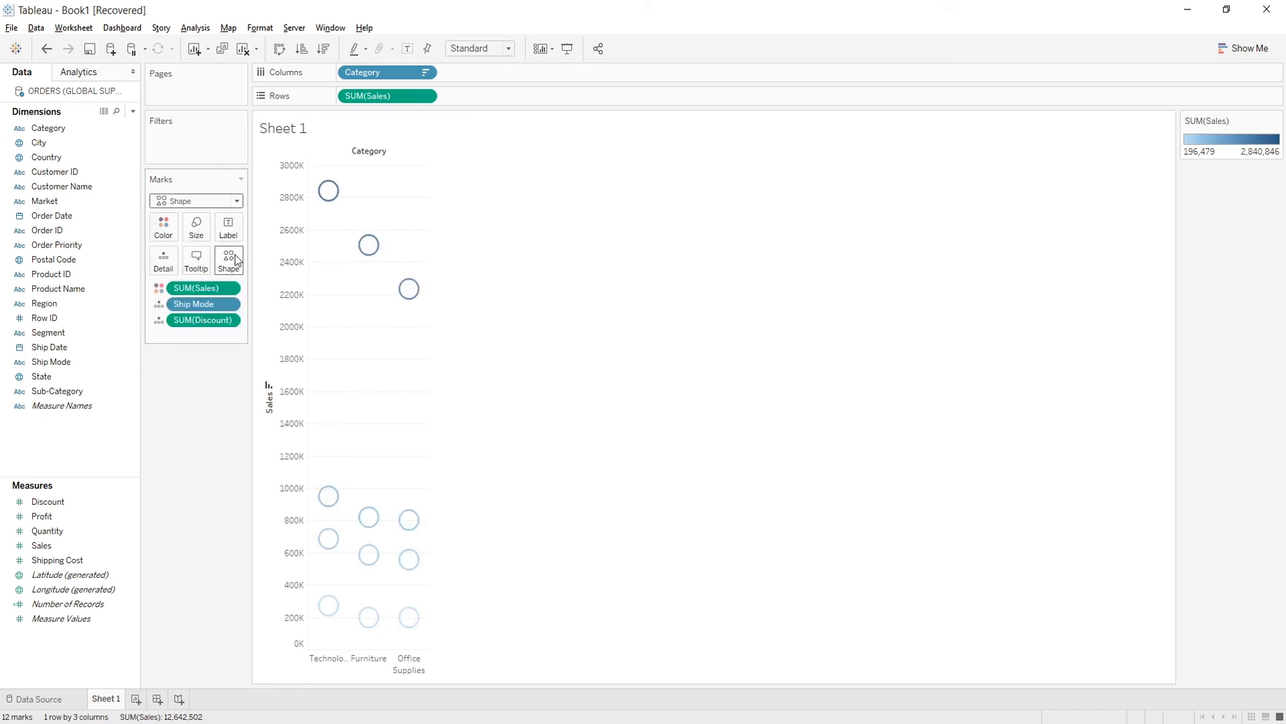
- Change the chart's mark type to Pie
{"action": "left_click", "coordinate": [198, 203]}
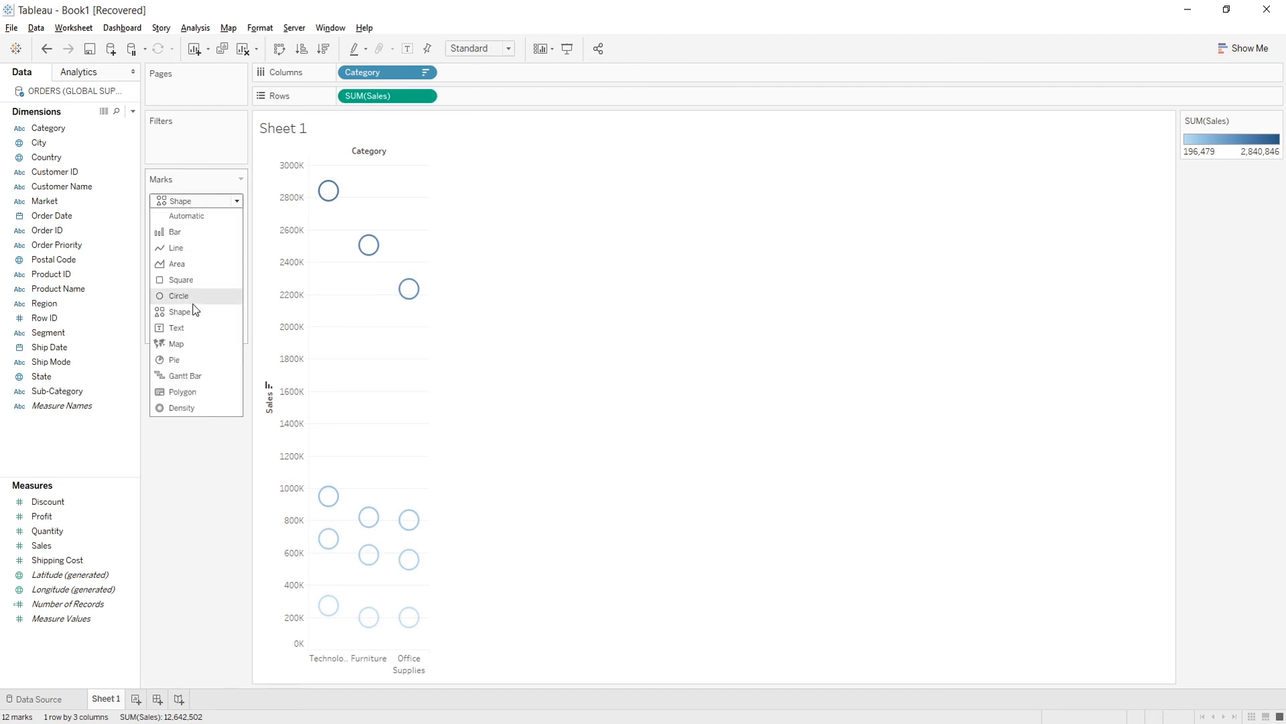
{"action": "left_click", "coordinate": [179, 361]}
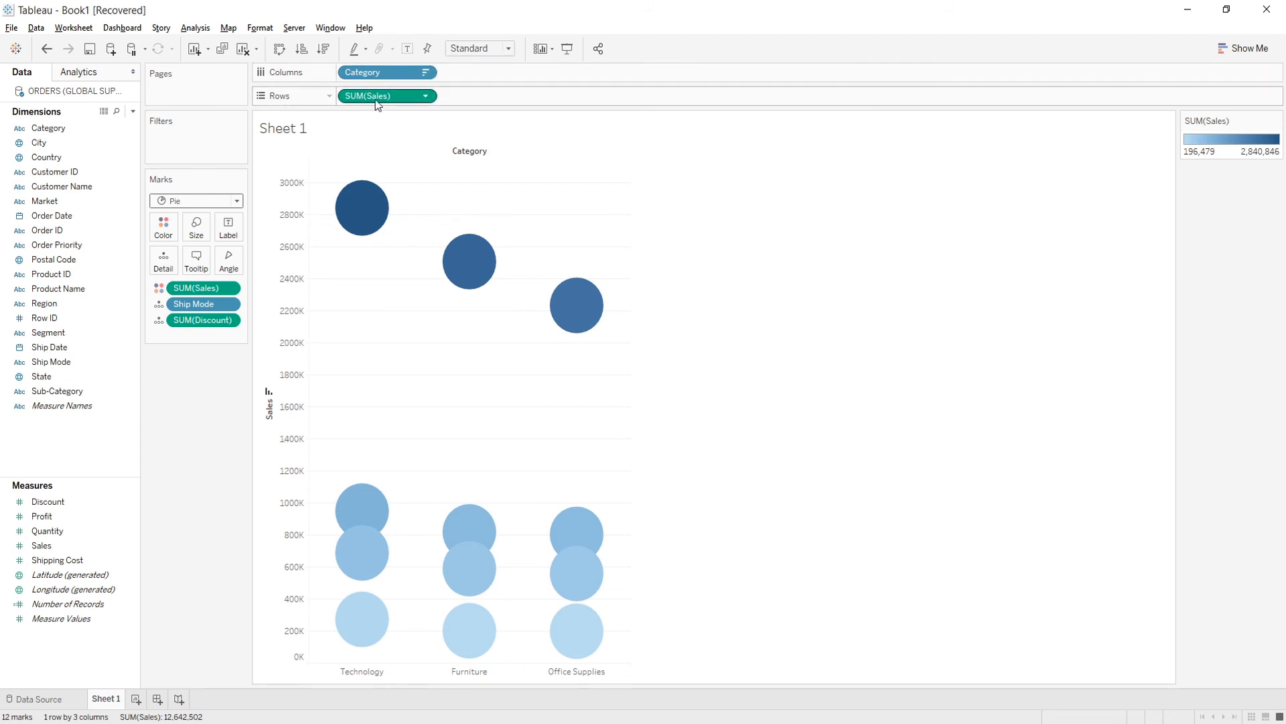
- Add Discount as a second measure on the rows and color the marks of both measures by Category
{"action": "left_click_drag", "start_coordinate": [67, 505], "coordinate": [502, 104]}
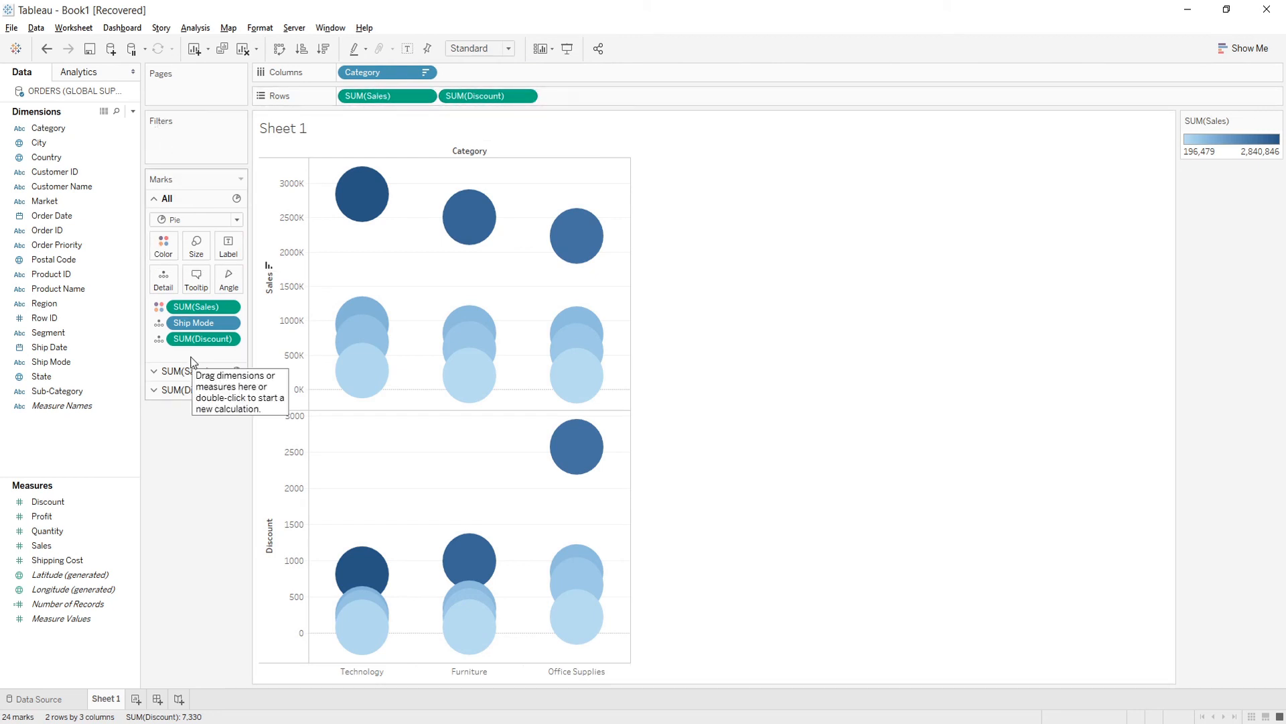
{"action": "left_click", "coordinate": [177, 394]}
{"action": "left_click", "coordinate": [184, 217]}
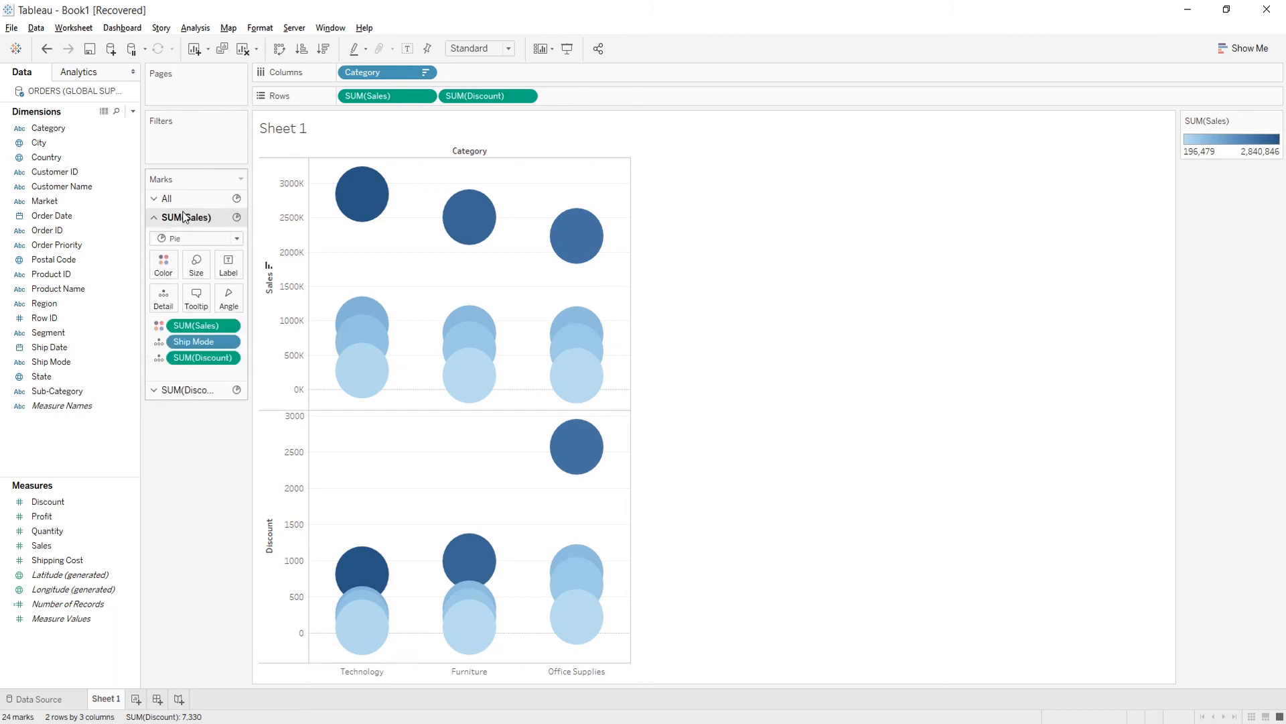
{"action": "left_click", "coordinate": [176, 200]}
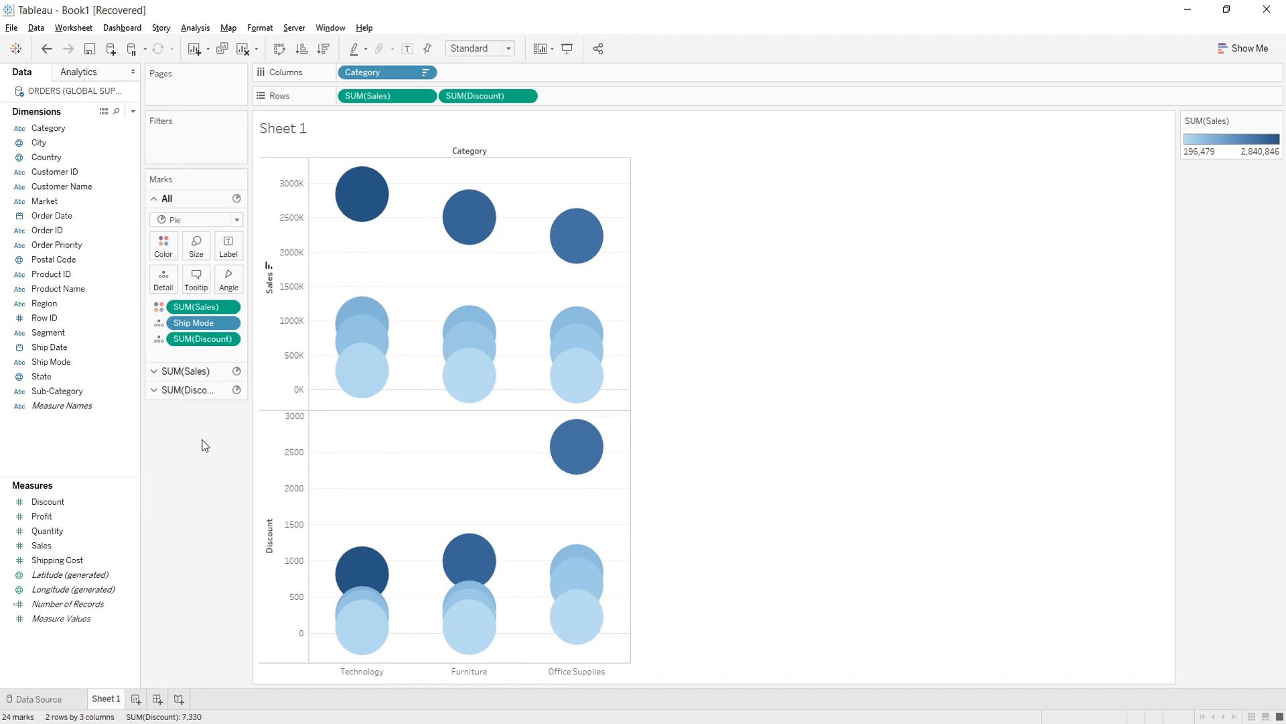
{"action": "left_click_drag", "start_coordinate": [37, 128], "coordinate": [163, 243]}
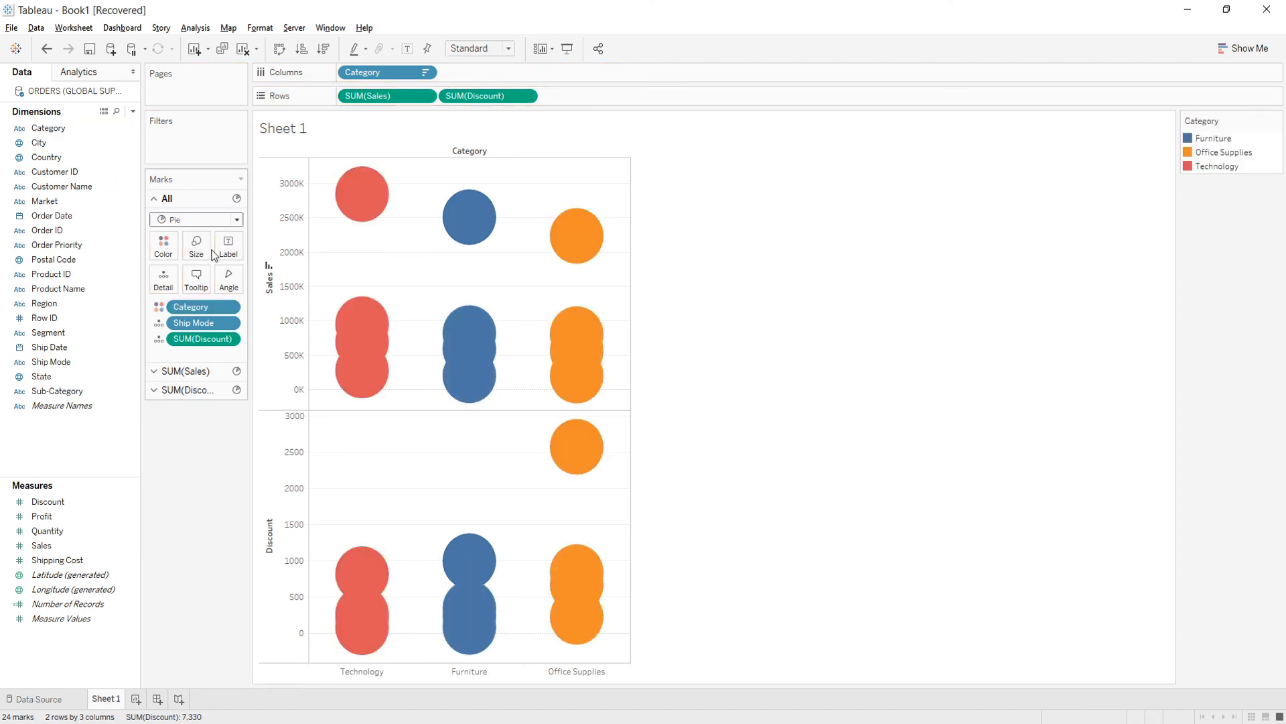
- Color only the Discount marks by Market and compare them with the mark settings for Sales
{"action": "left_click", "coordinate": [182, 390]}
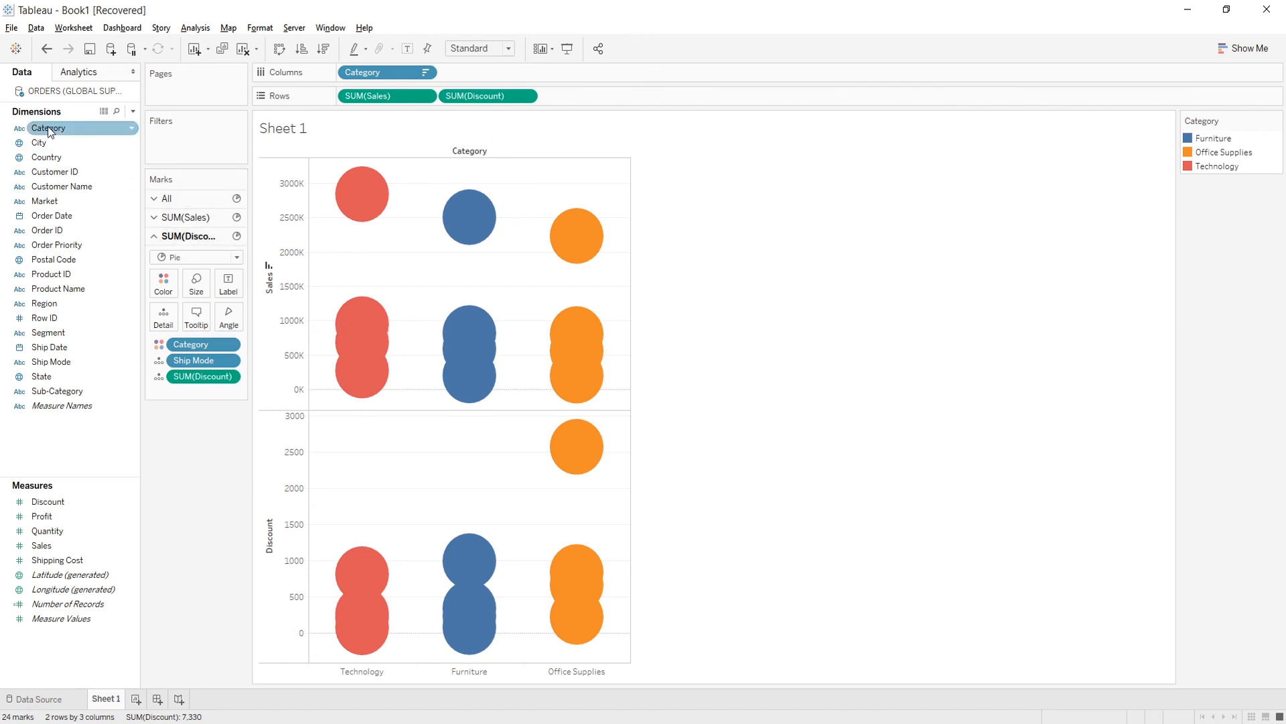
{"action": "left_click_drag", "start_coordinate": [43, 202], "coordinate": [161, 288]}
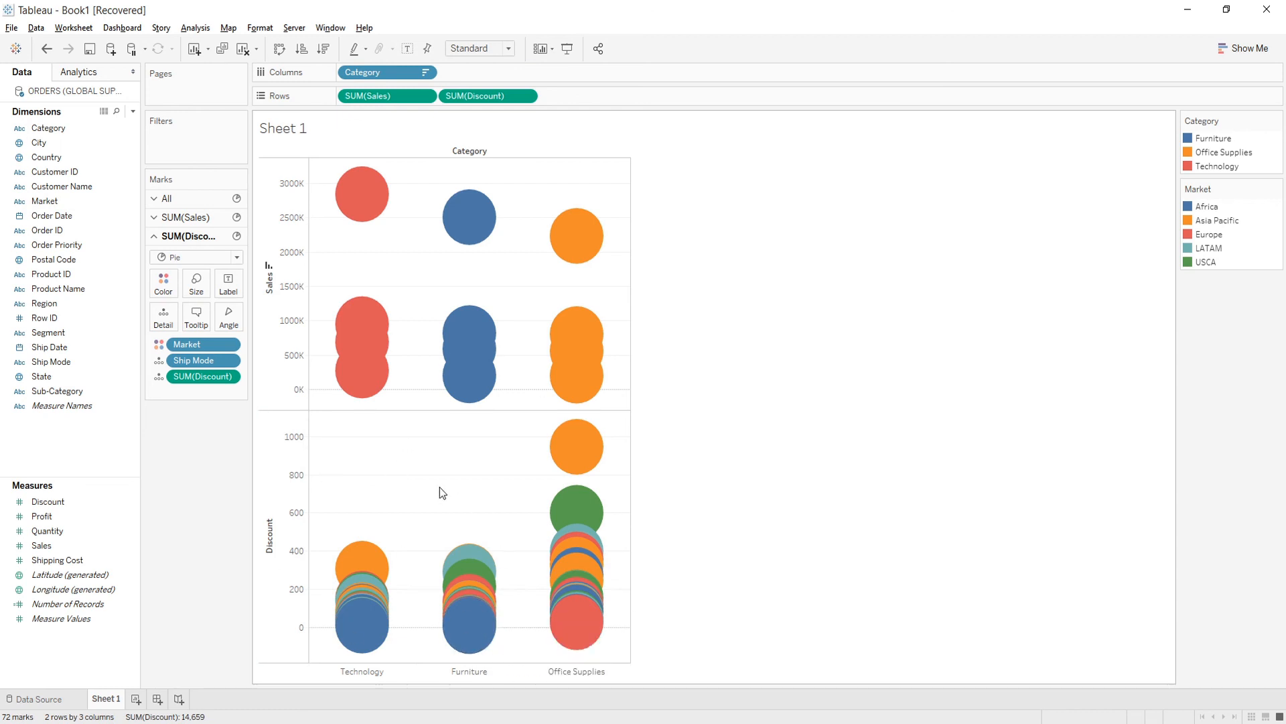
{"action": "left_click", "coordinate": [201, 218]}
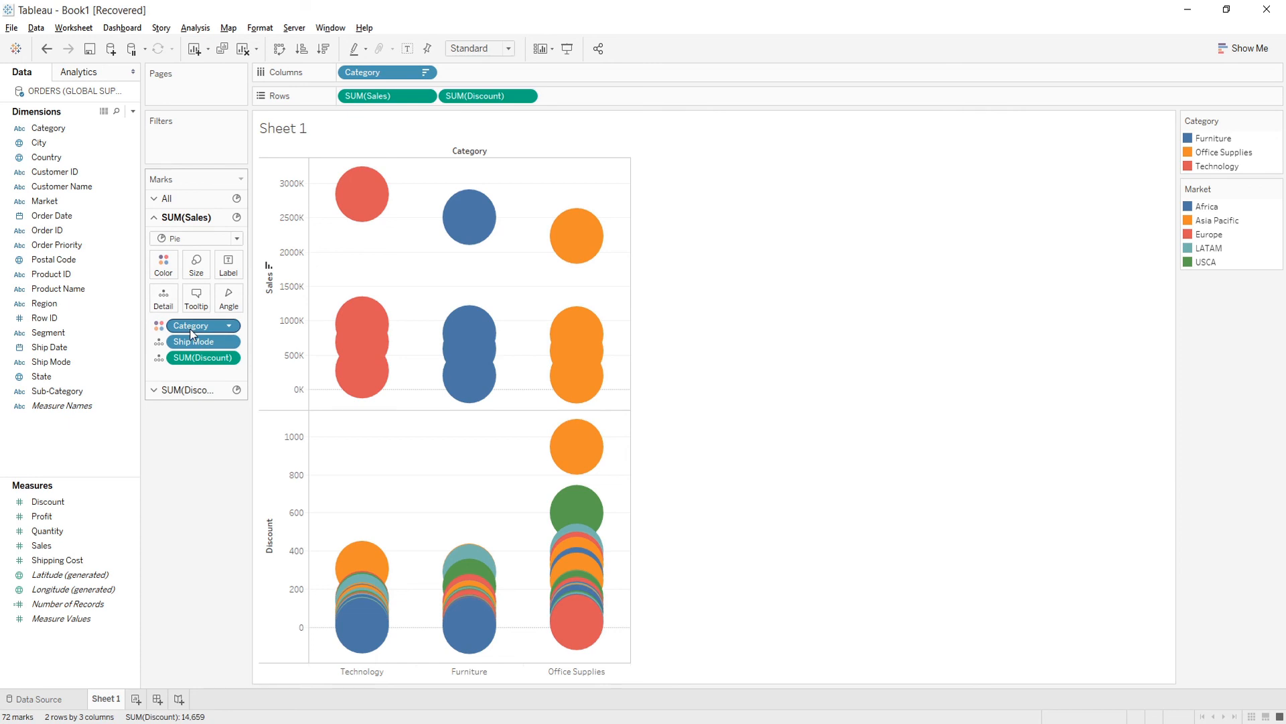
- Remove the Discount measure from the rows and change the chart's mark type to Bar
{"action": "mouse_move", "coordinate": [67, 526]}
{"action": "left_mouse_down"}
{"action": "mouse_move", "coordinate": [333, 335]}
{"action": "mouse_move", "coordinate": [535, 112]}
{"action": "mouse_move", "coordinate": [600, 101]}
{"action": "left_mouse_up"}
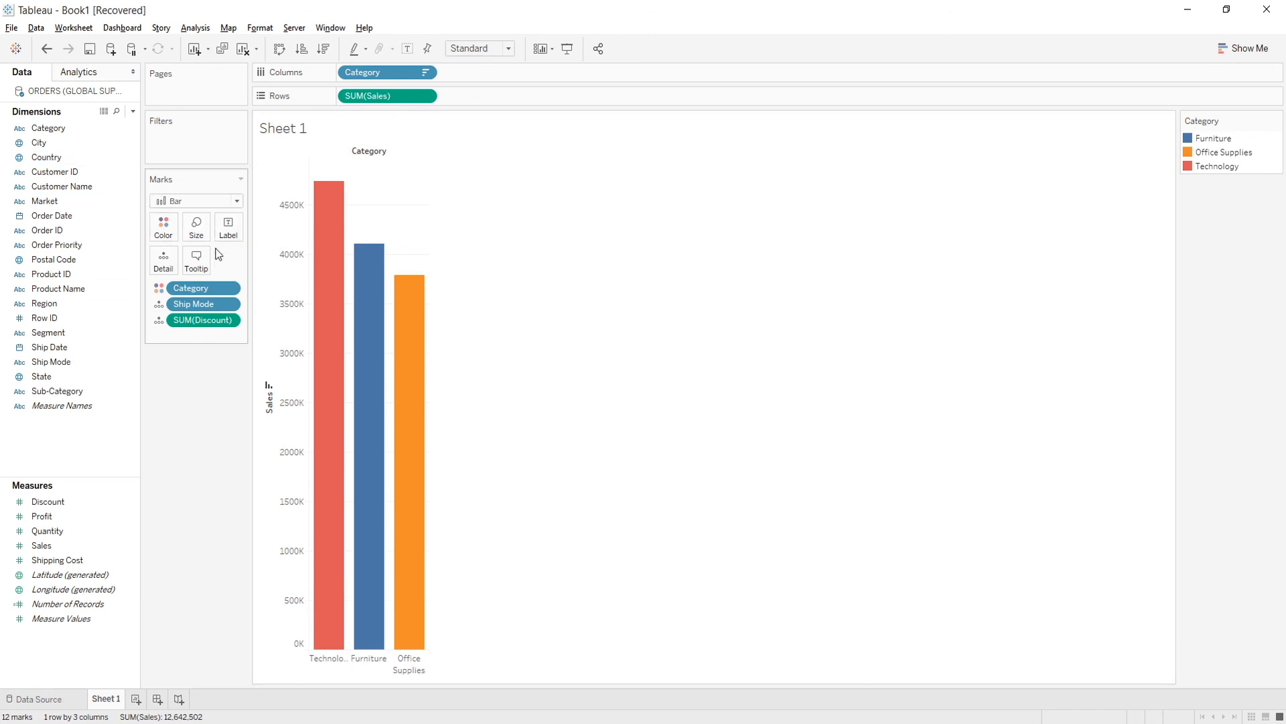
{"action": "mouse_move", "coordinate": [322, 327]}
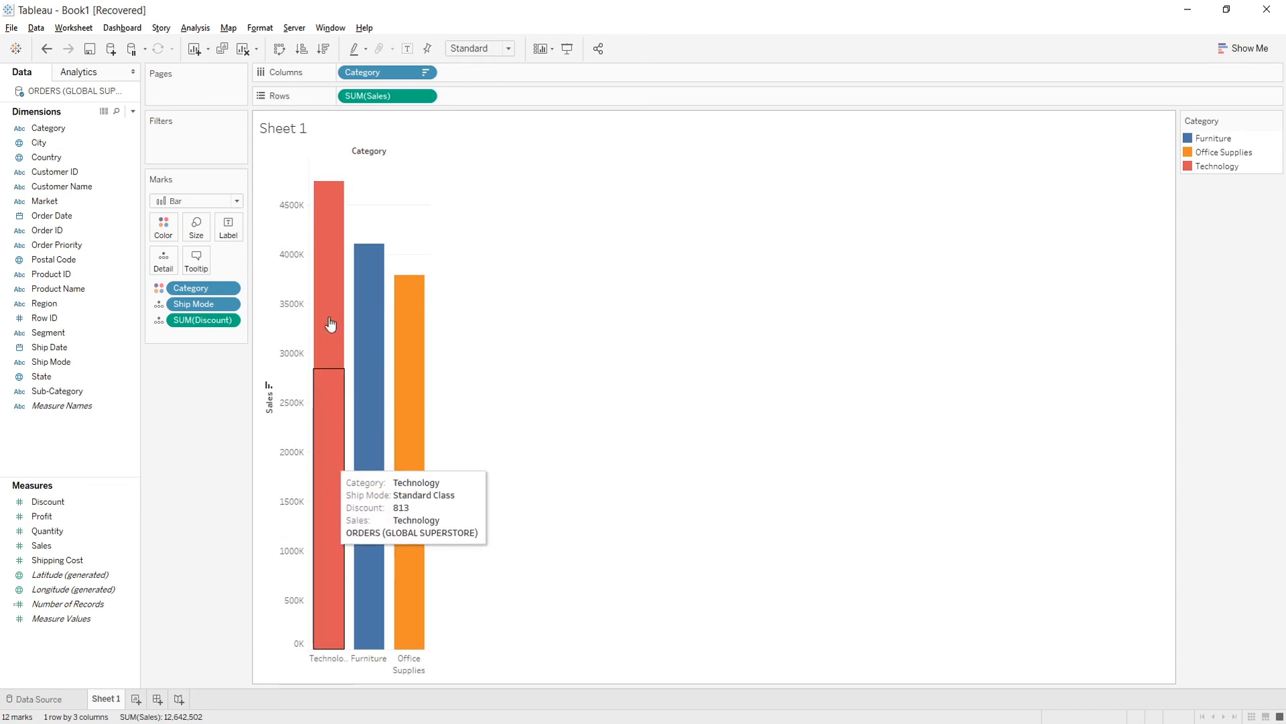
{"action": "mouse_move", "coordinate": [327, 190]}
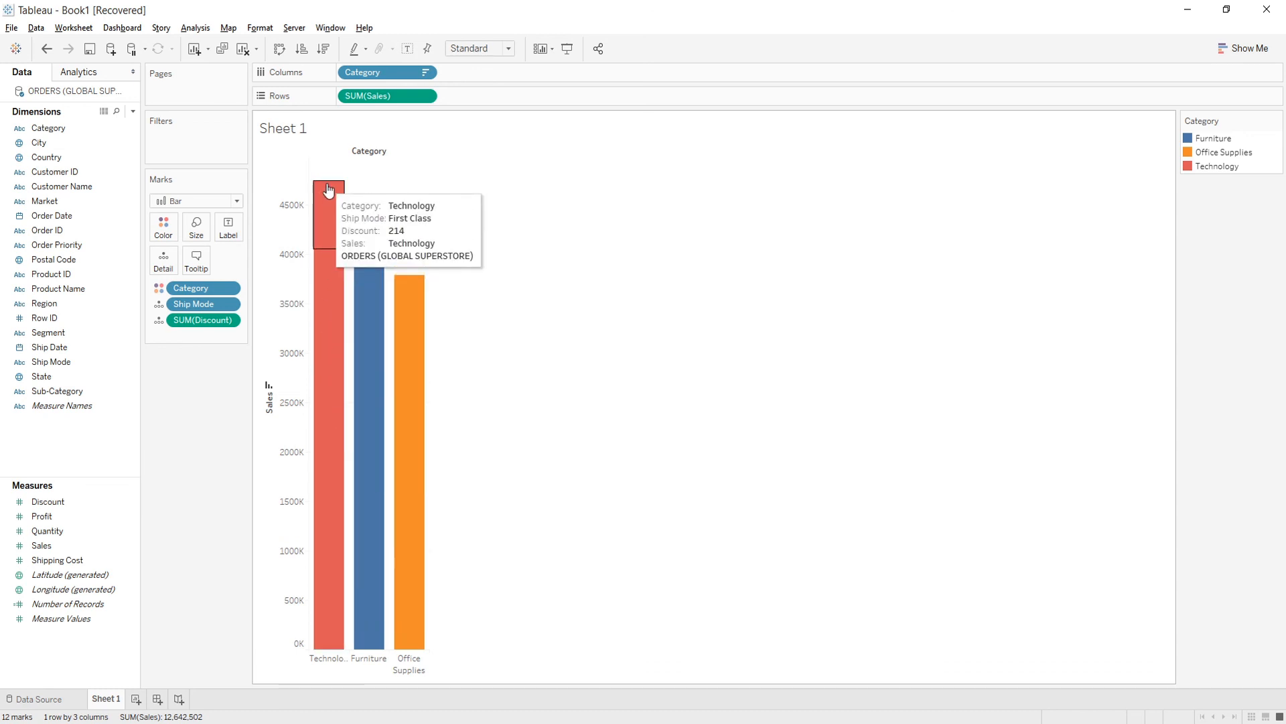